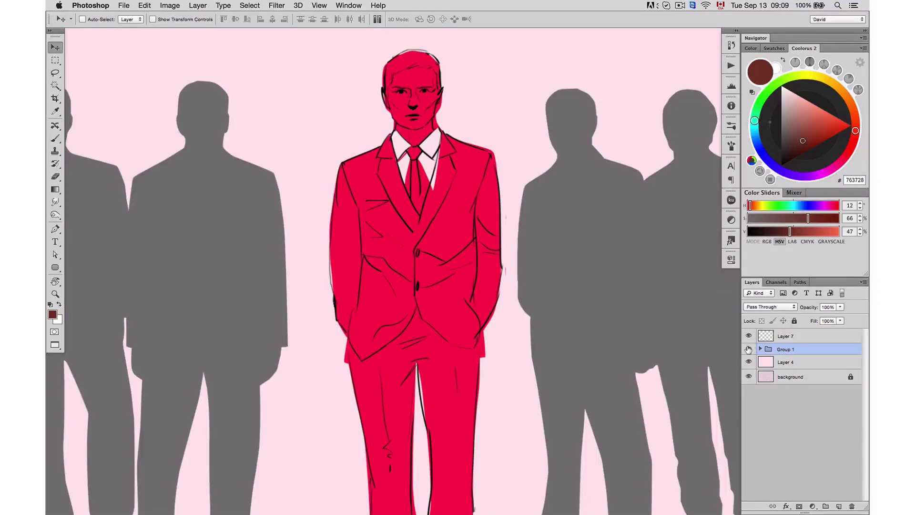
Hide Group 1 and paint the man's shoulder and chest dark red on a new layer
left_click(749, 348)
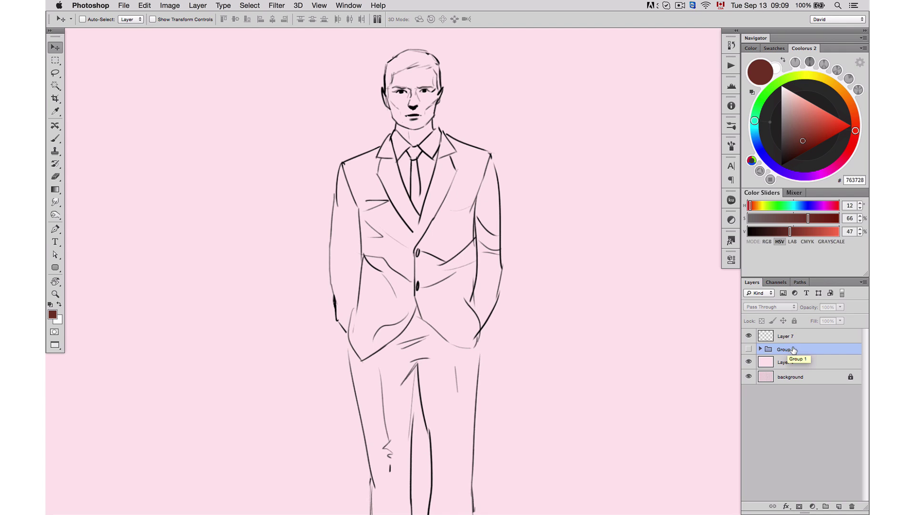
left_click(838, 505)
key("b")
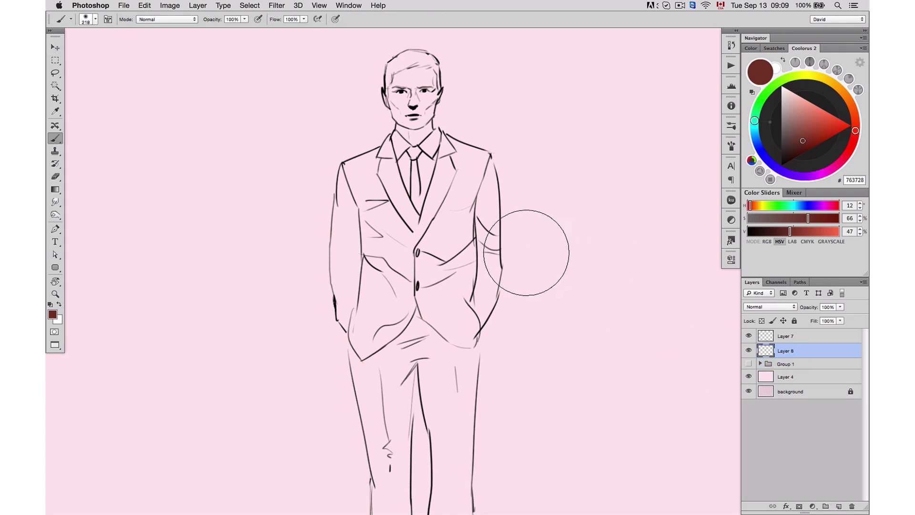
mouse_move(496, 228)
left_mouse_down()
mouse_move(505, 205)
mouse_move(482, 174)
mouse_move(381, 170)
mouse_move(336, 198)
mouse_move(471, 252)
mouse_move(362, 259)
mouse_move(460, 314)
mouse_move(357, 364)
mouse_move(476, 392)
mouse_move(357, 448)
mouse_move(491, 477)
mouse_move(457, 486)
left_mouse_up()
Erase stray red paint from the left shoulder and the halo below the figure
key("e")
mouse_move(337, 127)
left_mouse_down()
mouse_move(306, 151)
mouse_move(404, 87)
mouse_move(419, 100)
mouse_move(343, 140)
mouse_move(433, 95)
mouse_move(333, 142)
mouse_move(444, 98)
mouse_move(453, 104)
mouse_move(429, 115)
mouse_move(416, 163)
mouse_move(326, 102)
mouse_move(316, 286)
mouse_move(337, 490)
mouse_move(512, 302)
mouse_move(633, 122)
left_mouse_up()
key("bracketleft")
key("bracketleft")
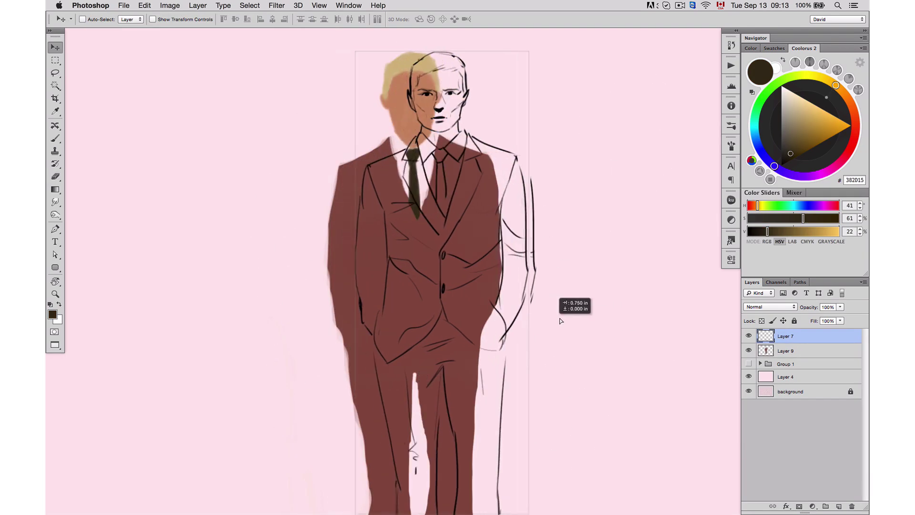
left_click_drag(560, 318, 601, 325)
key("super+z")
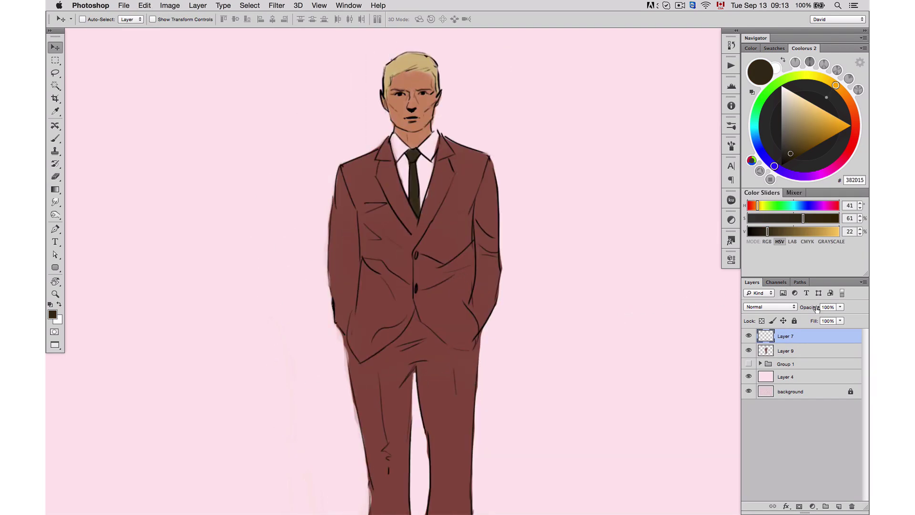
Fade the Layer 7 line art to 39% opacity
left_click_drag(812, 307, 784, 307)
key("3")
key("9")
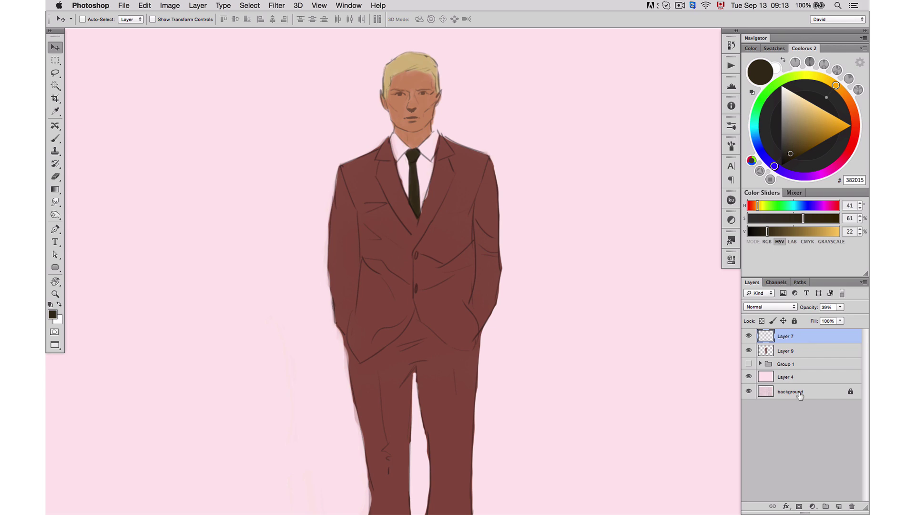
On new Layer 10, sample the face's skin tone and paint a stroke near the neck
left_click(838, 506)
key("b")
scroll(435, 126, "up", 2)
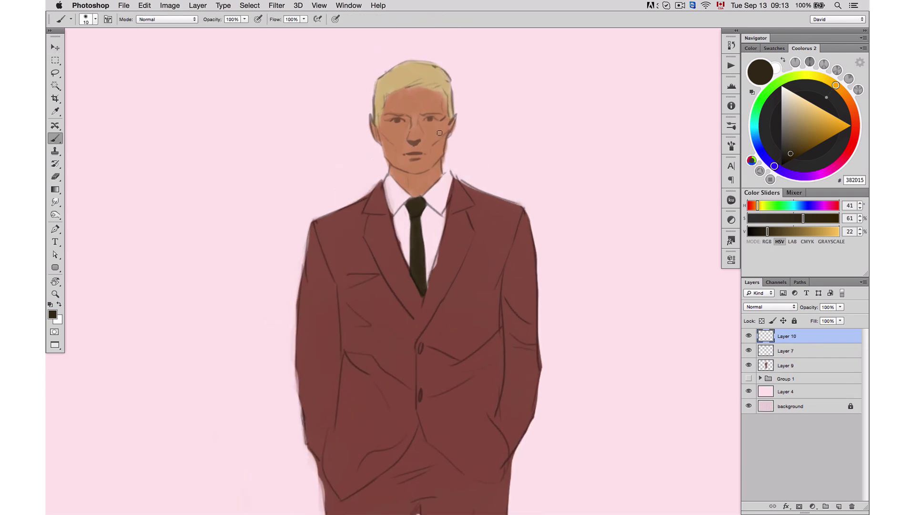
scroll(434, 125, "up", 1)
left_click(434, 125, "alt")
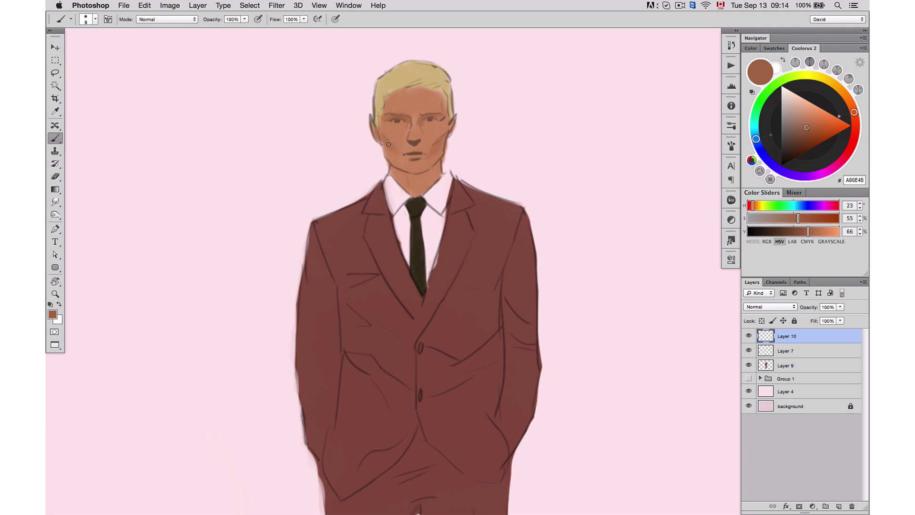
left_click_drag(404, 182, 431, 173)
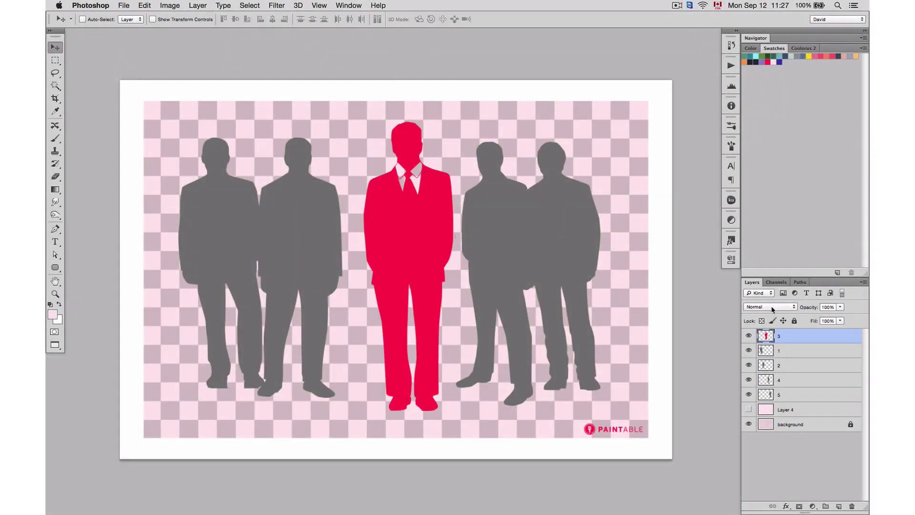
left_click_drag(411, 245, 372, 247)
left_click(770, 307)
left_click(770, 333)
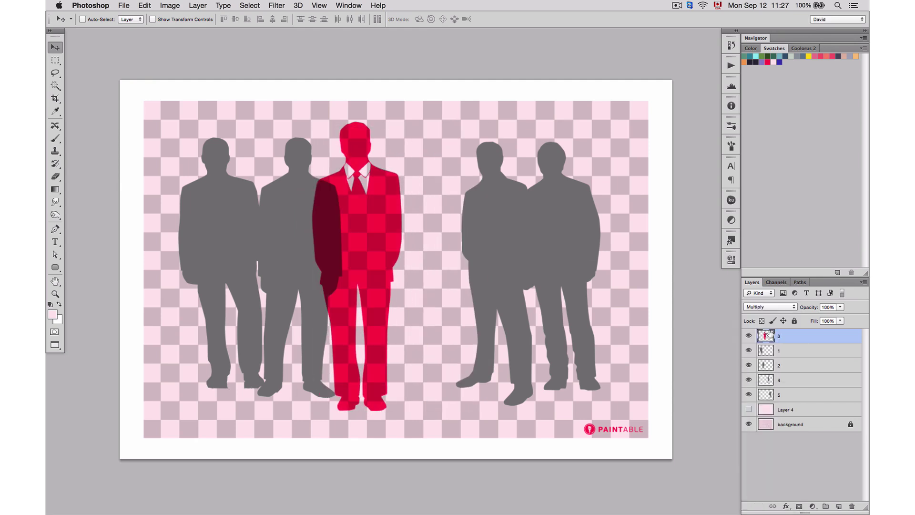
mouse_move(369, 198)
left_mouse_down()
mouse_move(619, 212)
mouse_move(366, 212)
left_mouse_up()
left_click(748, 306)
left_click(768, 358)
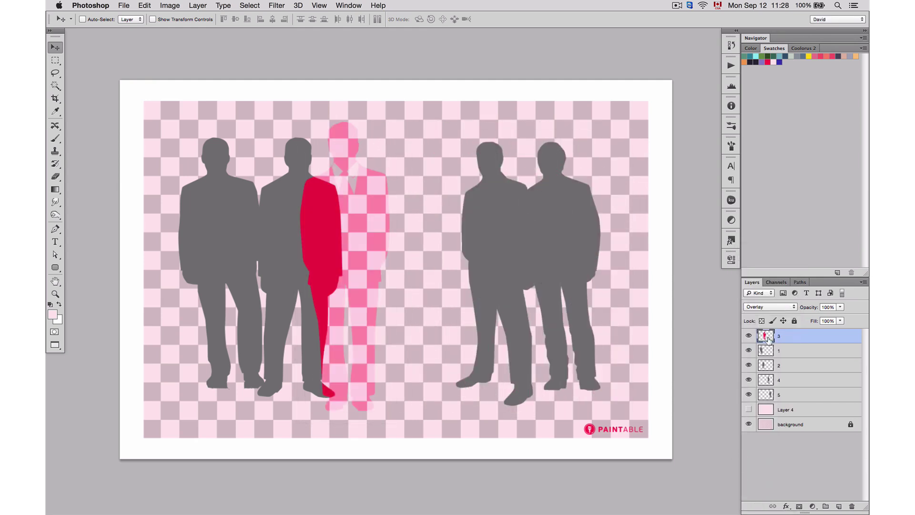
left_click(769, 306)
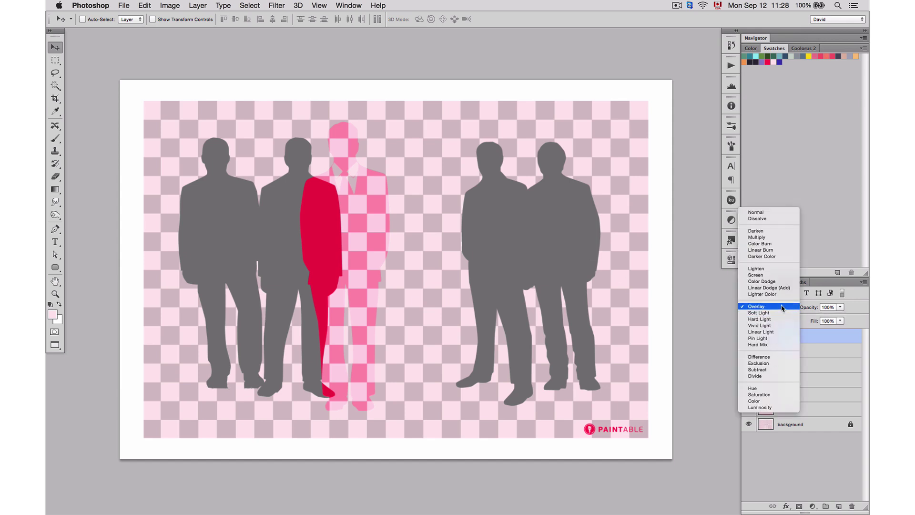
left_click(755, 213)
left_click_drag(362, 238, 429, 236)
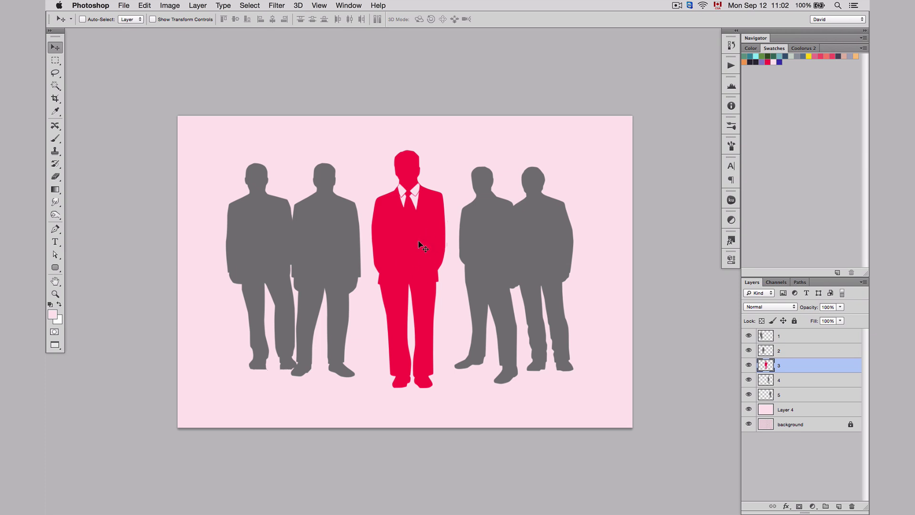
Undo the red figure's leftward nudge, then toggle layer 3's visibility off and on
left_click_drag(423, 241, 386, 242)
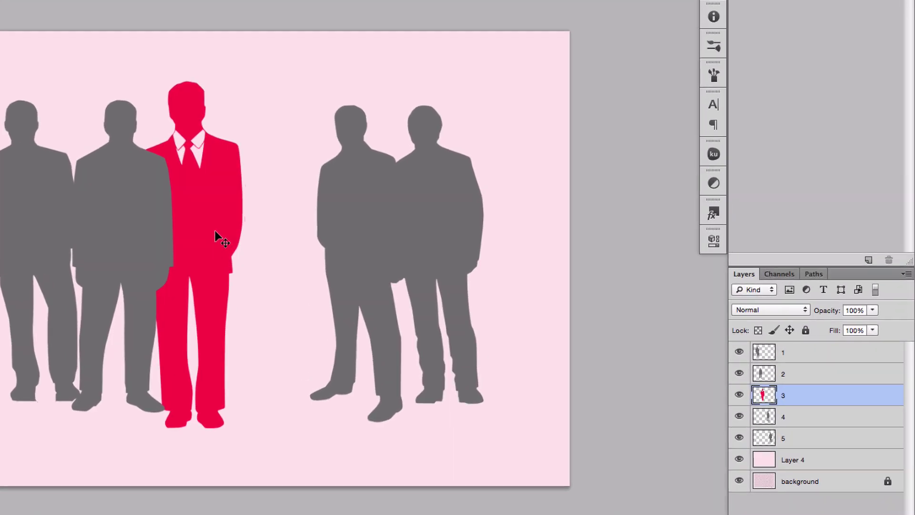
key("ctrl+z")
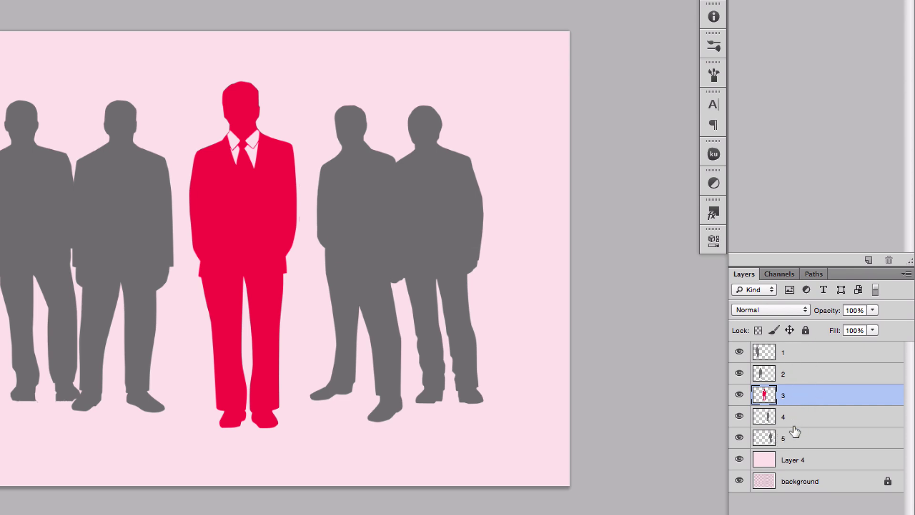
left_click(737, 396)
left_click(738, 396)
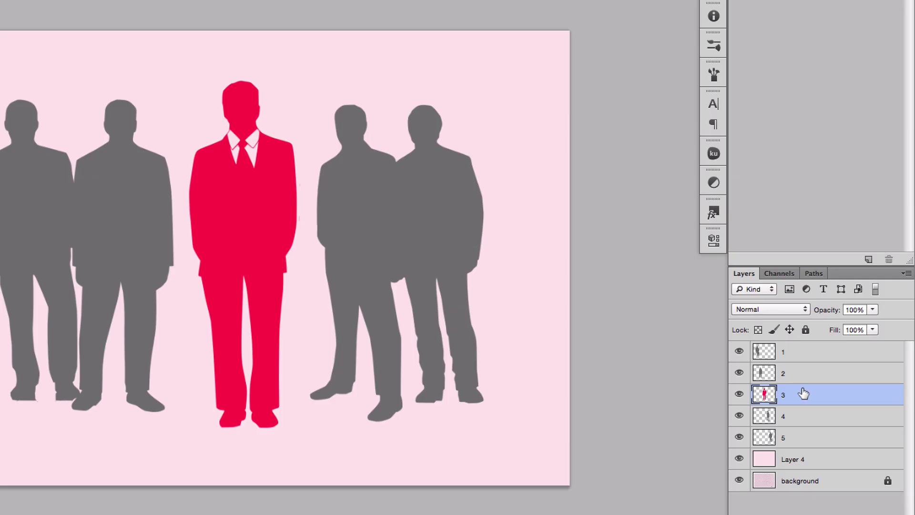
Move layer 3 to the top of the stack, then drag the red figure over the grey men to test overlap
left_click_drag(801, 392, 801, 340)
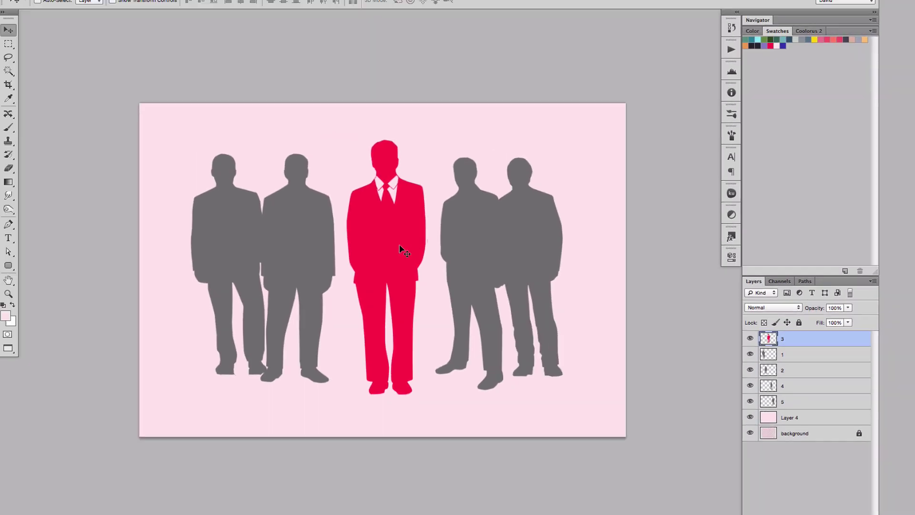
left_click_drag(399, 246, 442, 260)
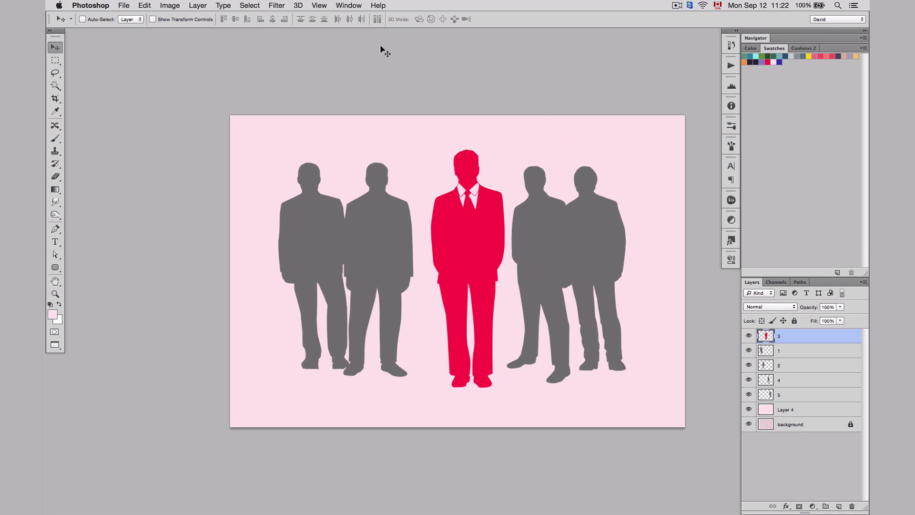
left_click(342, 6)
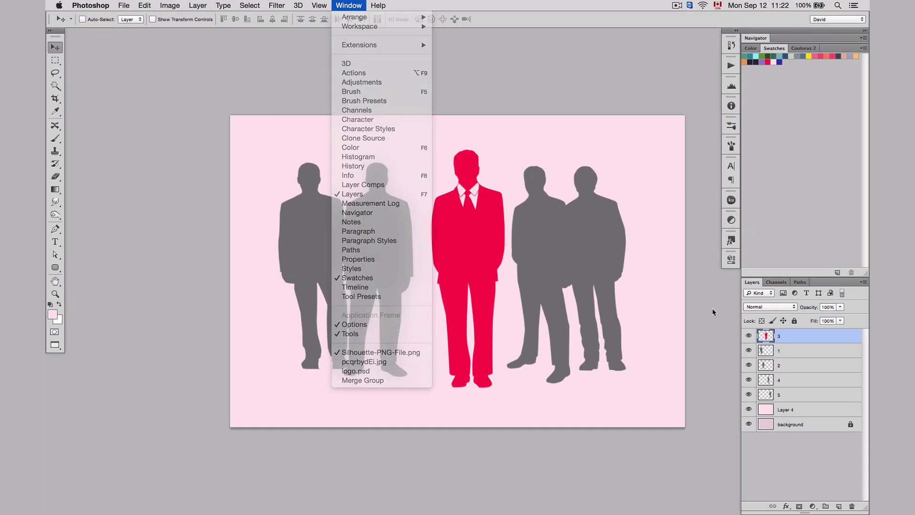
left_click(832, 385)
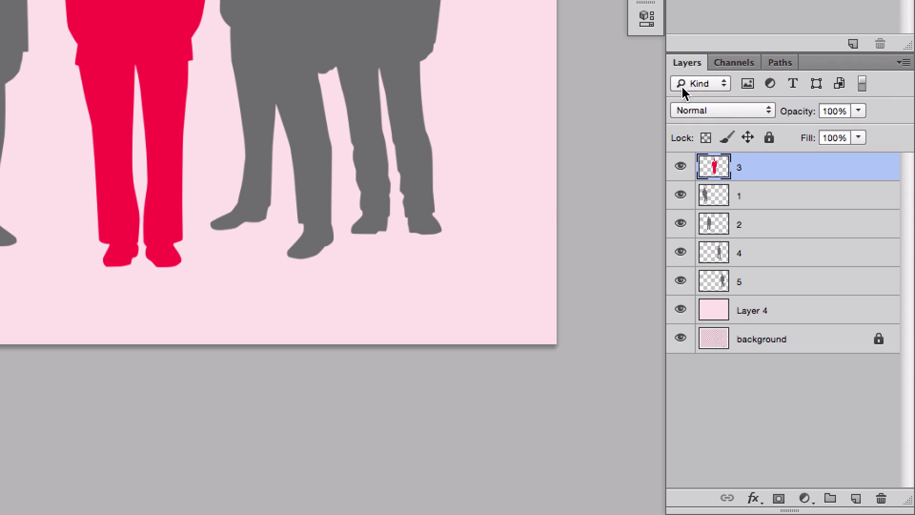
Filter the layer list by Name, entering 4 and then 1
left_click(712, 81)
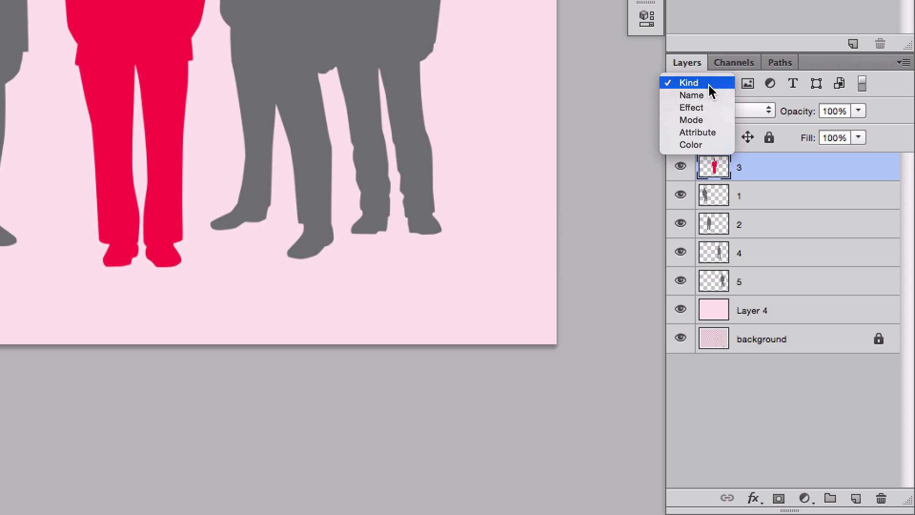
left_click(708, 93)
type("4")
left_click(766, 84)
type("1")
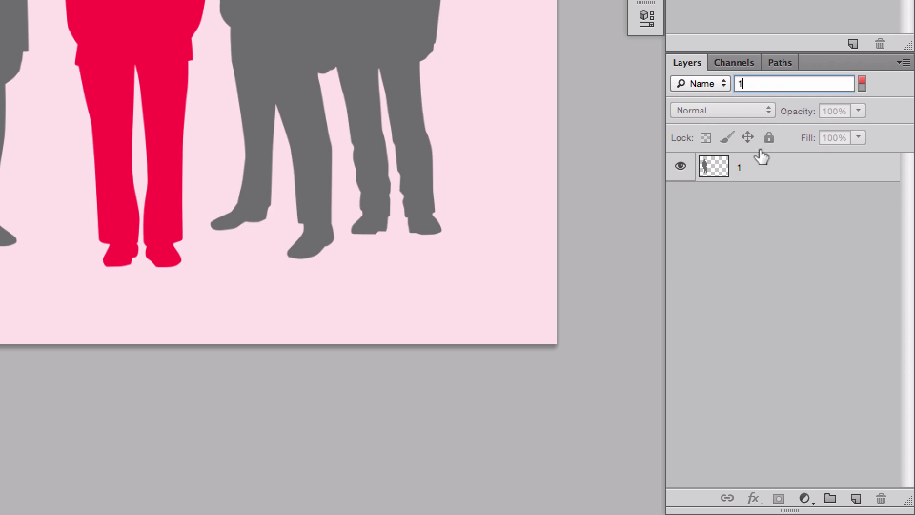
Switch the layer filter to Effect with Bevel & Emboss
left_click(714, 85)
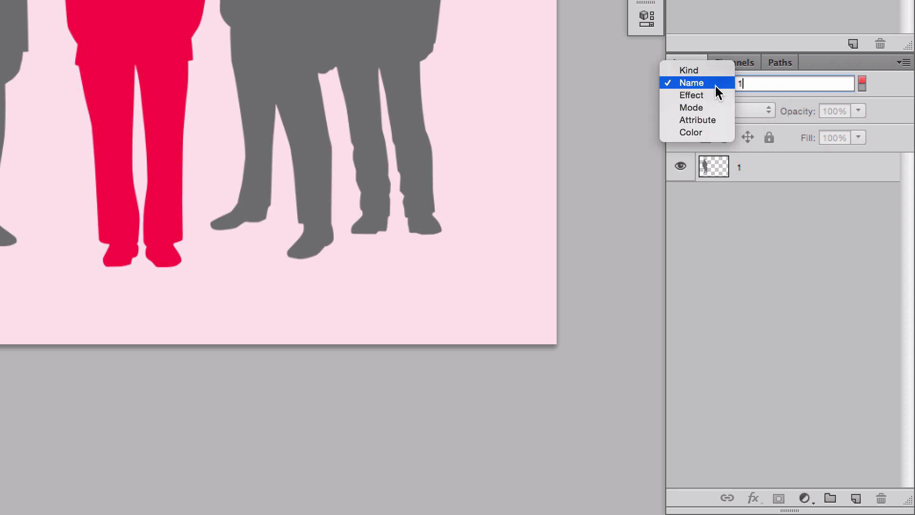
left_click(712, 94)
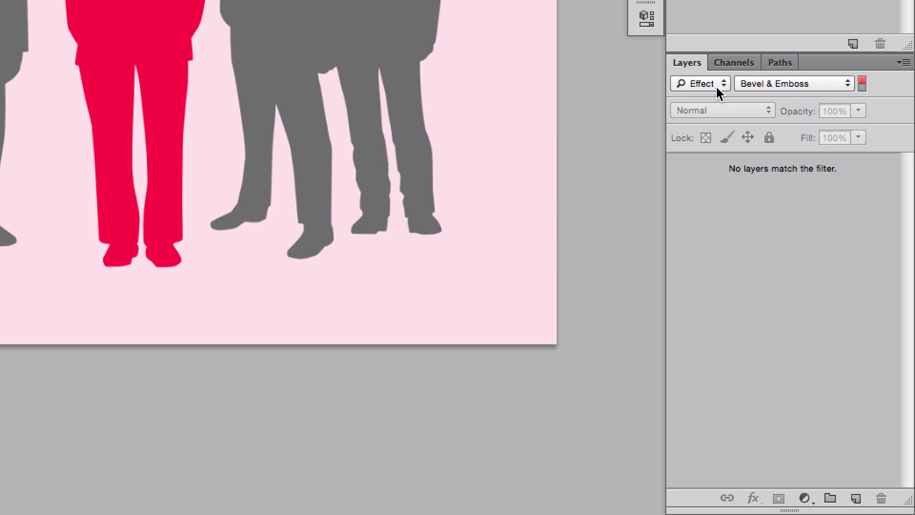
left_click(716, 85)
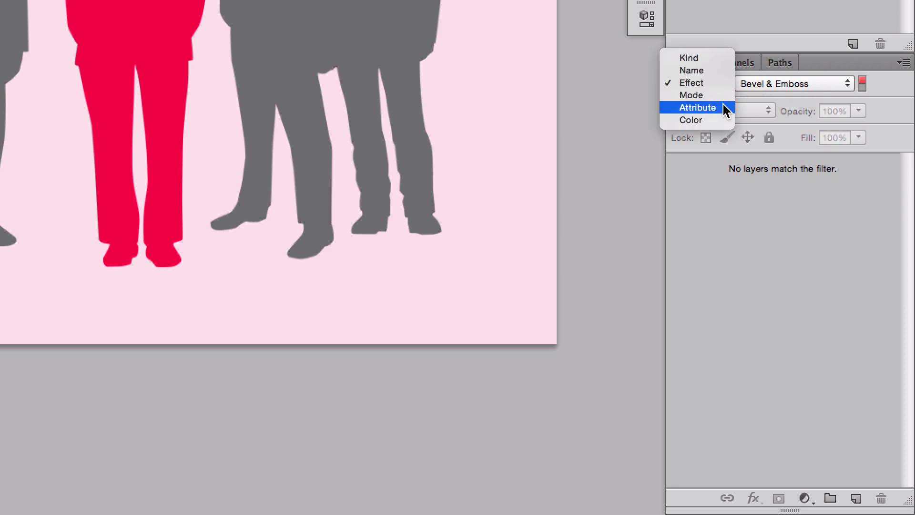
Filter by Kind with pixel, adjustment and type icons, then turn the pixel filter off
left_click(706, 56)
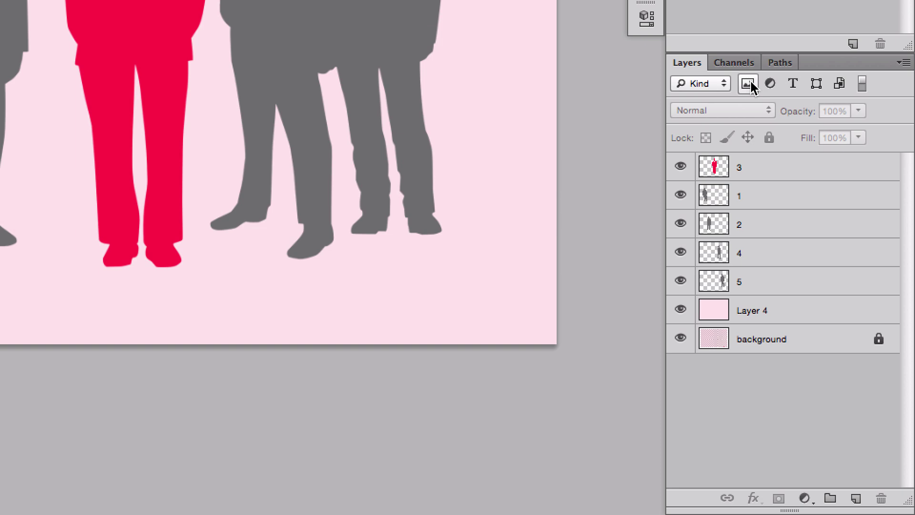
left_click(749, 81)
left_click(770, 82)
left_click(792, 82)
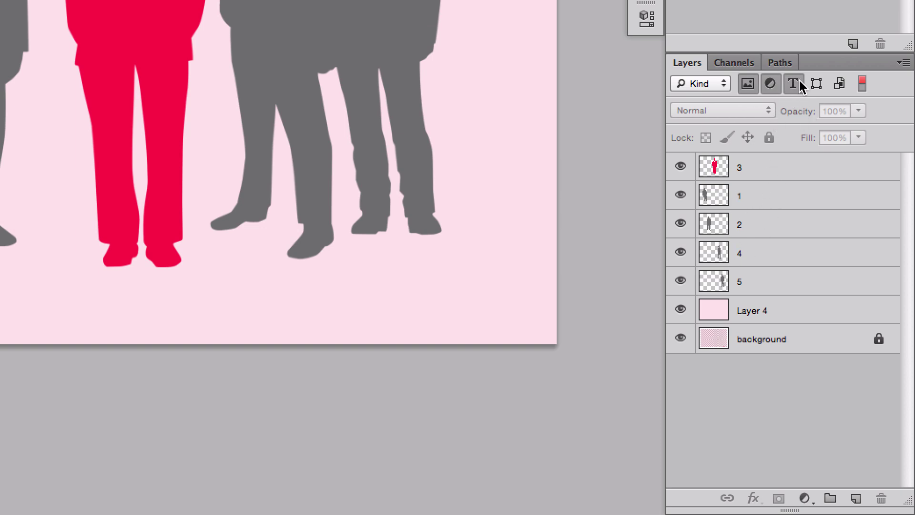
left_click(747, 88)
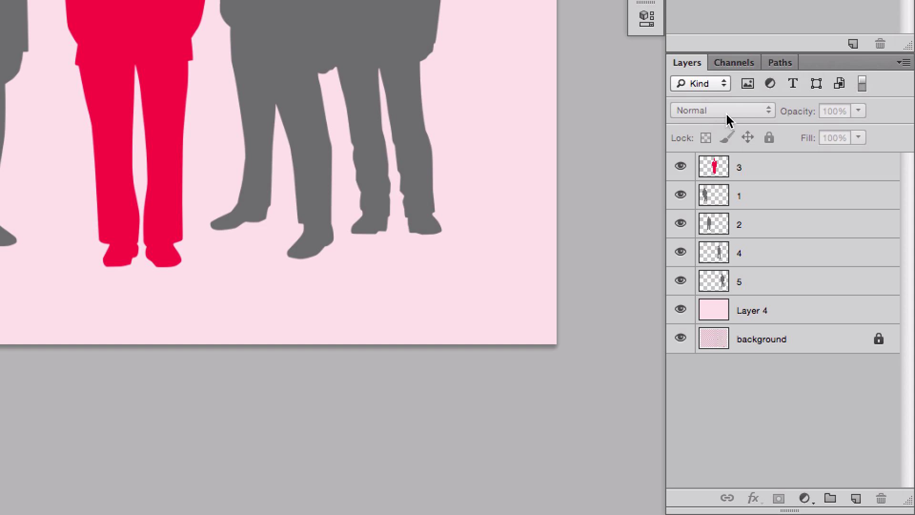
Select layer 3, leave its blend mode unchanged, and hide the pink Layer 4 backdrop
left_click(778, 170)
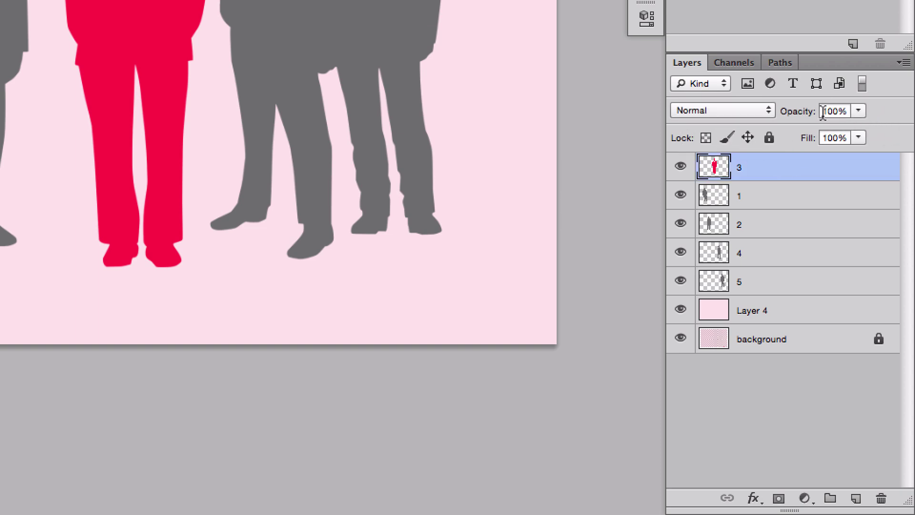
left_click(734, 116)
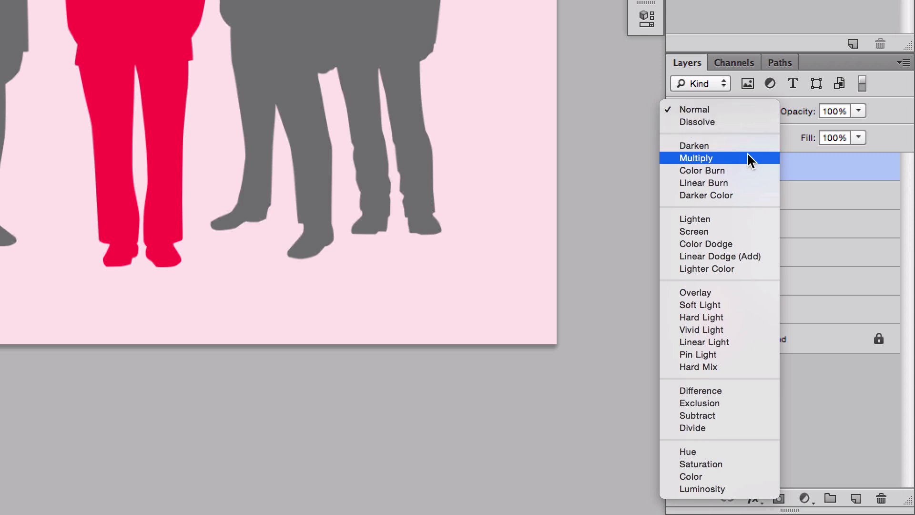
left_click(834, 162)
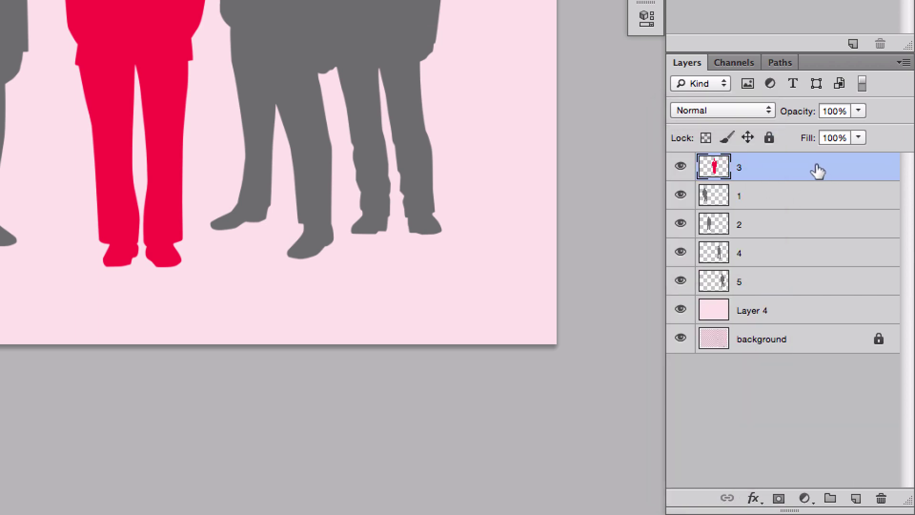
left_click(681, 309)
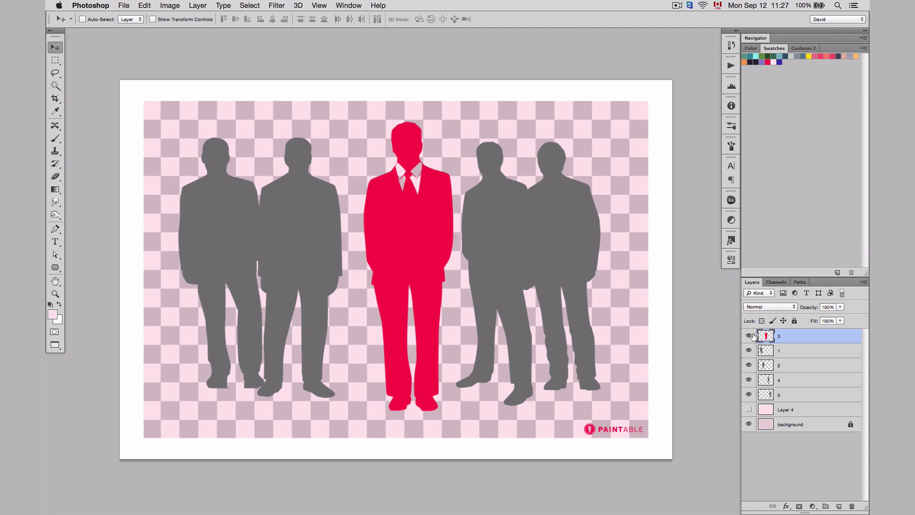
Move the red figure left against a grey figure and blend it with Multiply
left_click(748, 336)
left_click(748, 336)
left_click_drag(401, 245, 358, 247)
left_click(765, 307)
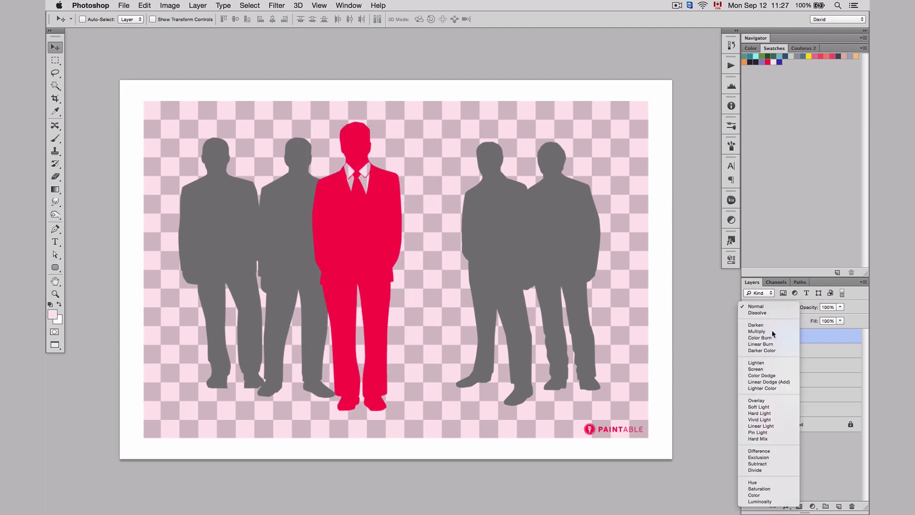
left_click(771, 331)
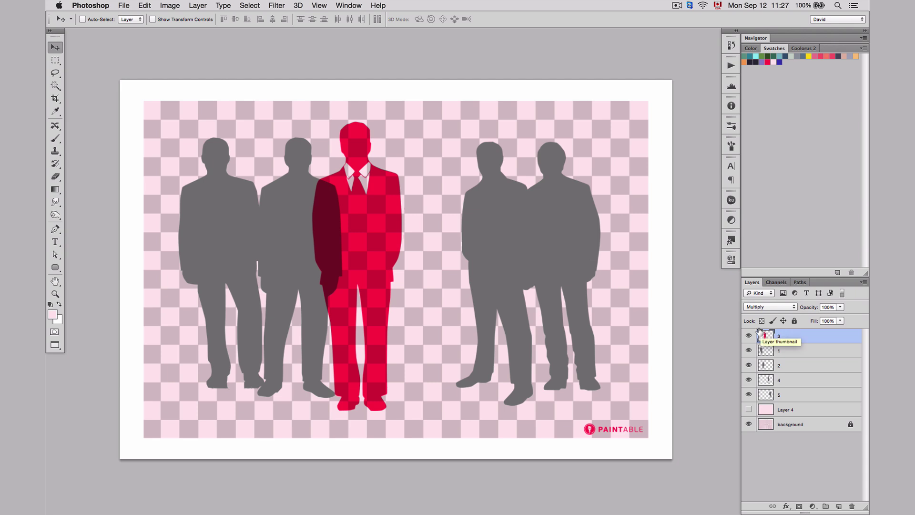
Push the red figure further over the grey man, trying Color Burn, Lighten, then Overlay
mouse_move(359, 224)
left_mouse_down()
mouse_move(596, 233)
mouse_move(343, 239)
mouse_move(360, 237)
left_mouse_up()
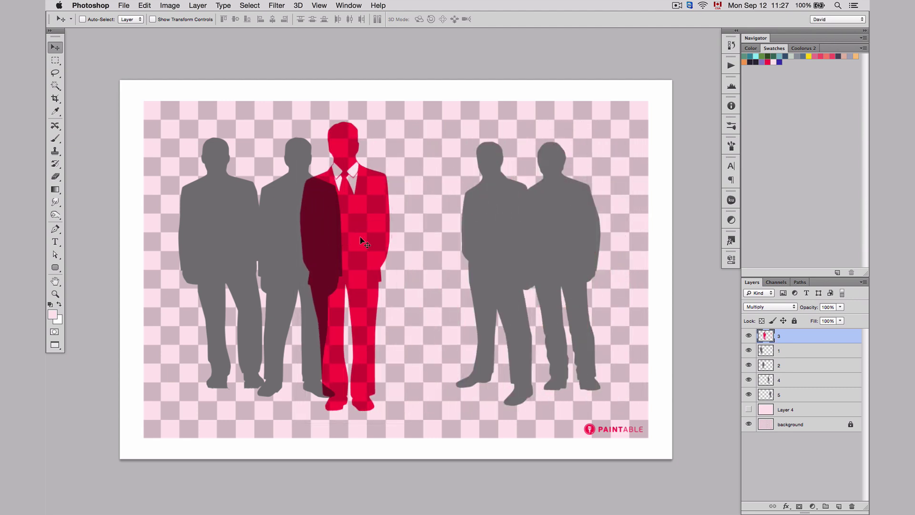
left_click(766, 307)
left_click(765, 316)
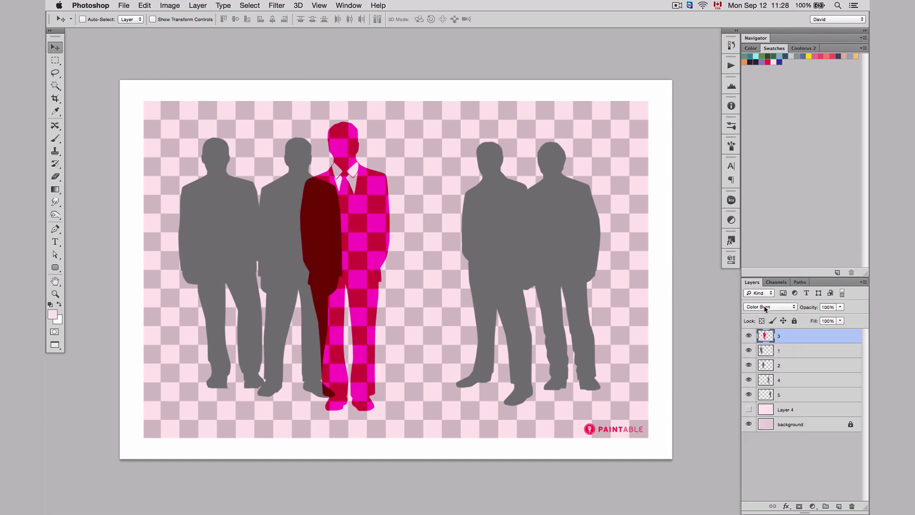
left_click(765, 308)
left_click(762, 309)
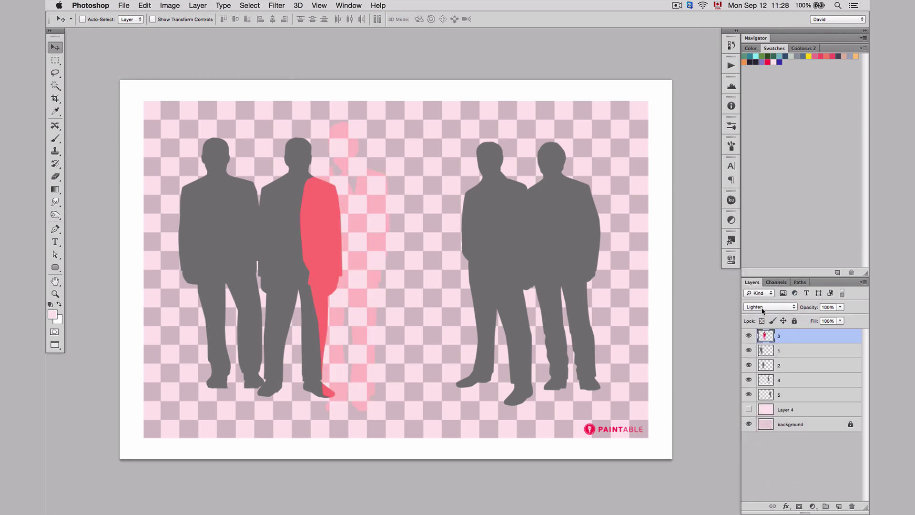
left_click(763, 310)
left_click(767, 335)
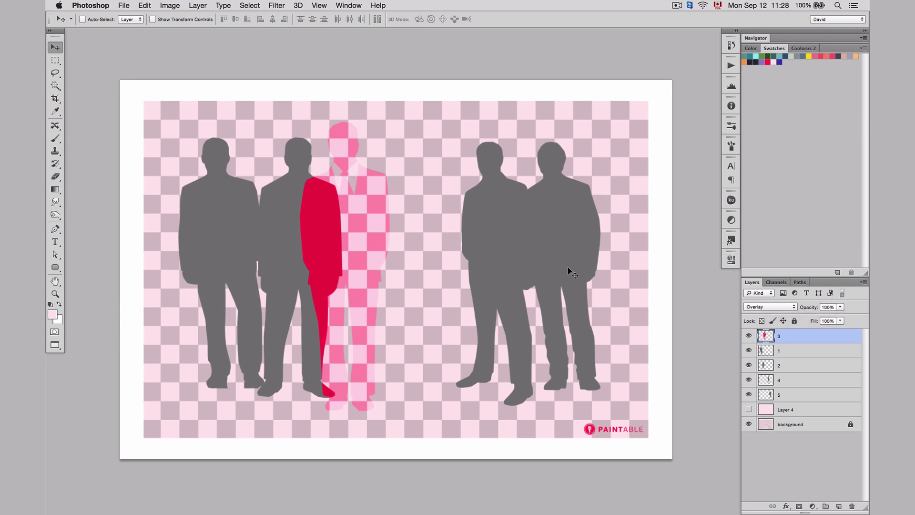
Return layer 3 to Normal blending, centre the red figure between the grey pairs, and lower opacity to 84%
left_click(762, 308)
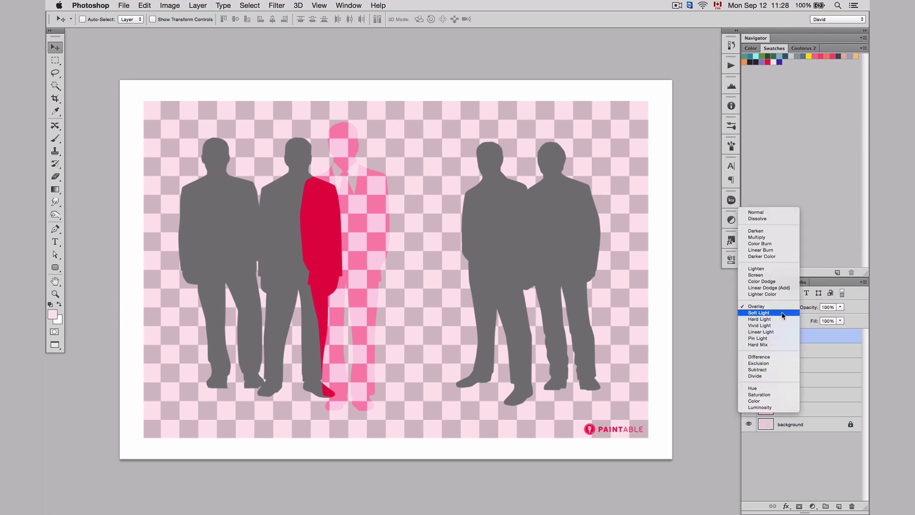
left_click(782, 307)
left_click(777, 312)
left_click(780, 212)
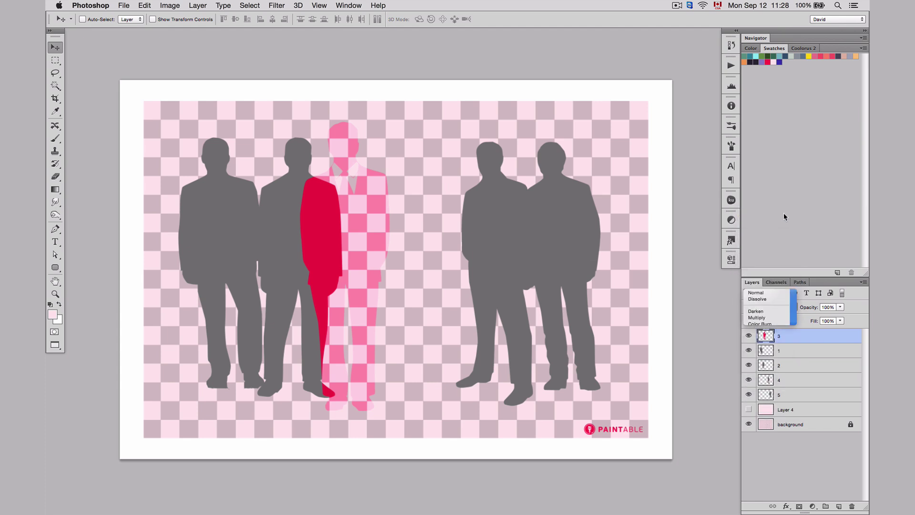
left_click_drag(357, 252, 412, 253)
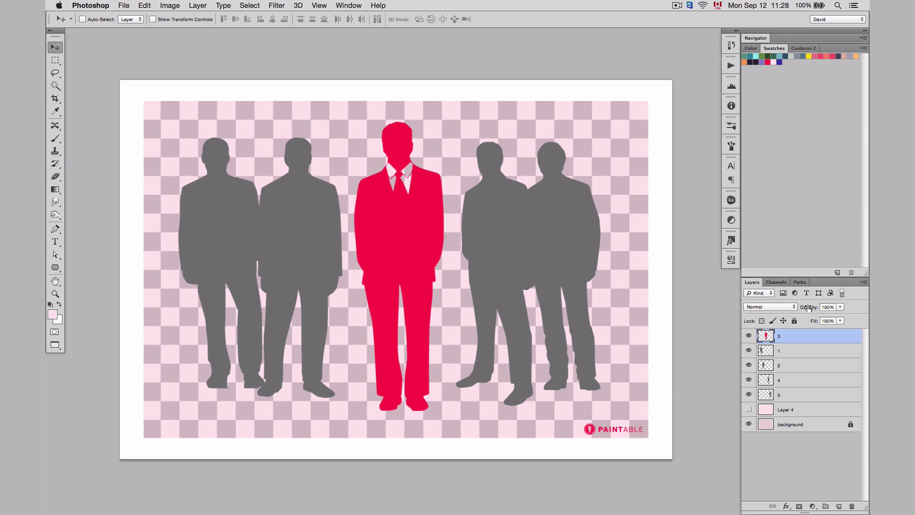
left_click_drag(811, 307, 794, 310)
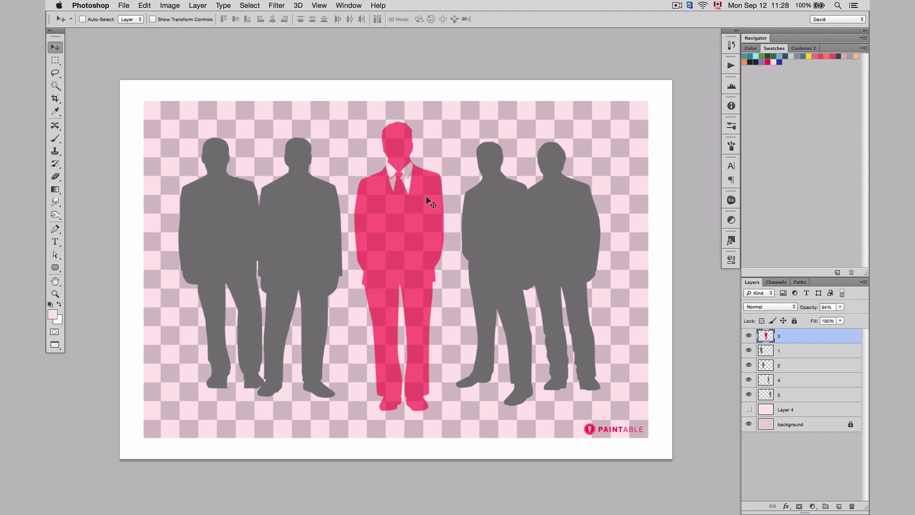
Nudge the red figure right, load a 200 px soft brush, choose red, and test-paint a stroke
left_click_drag(400, 237, 414, 259)
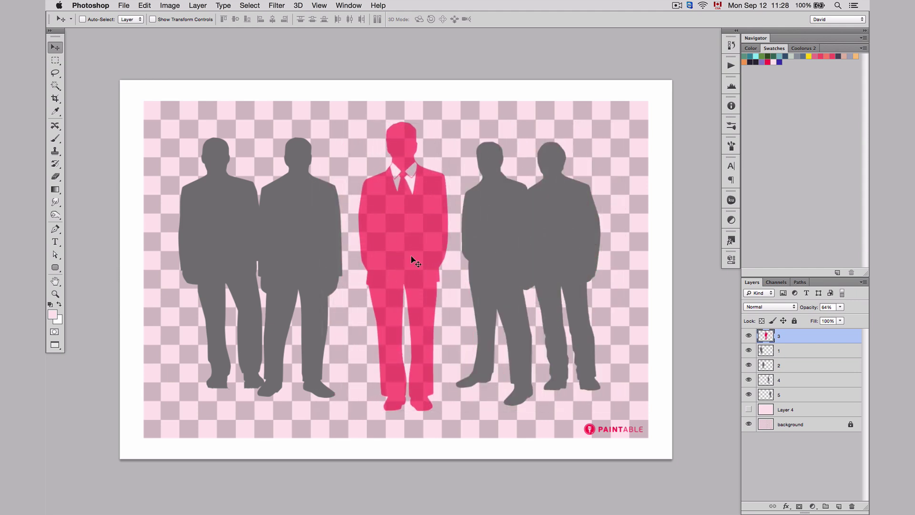
key("b")
double_click(772, 334)
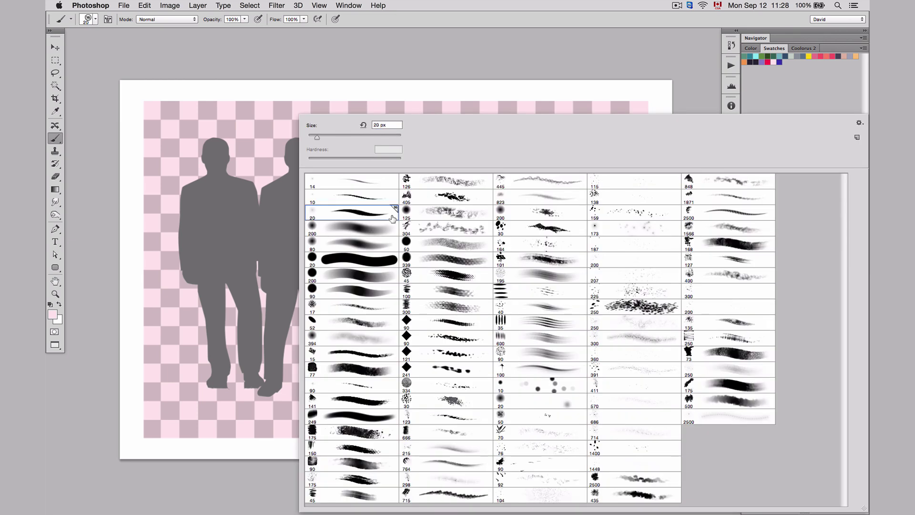
double_click(383, 220)
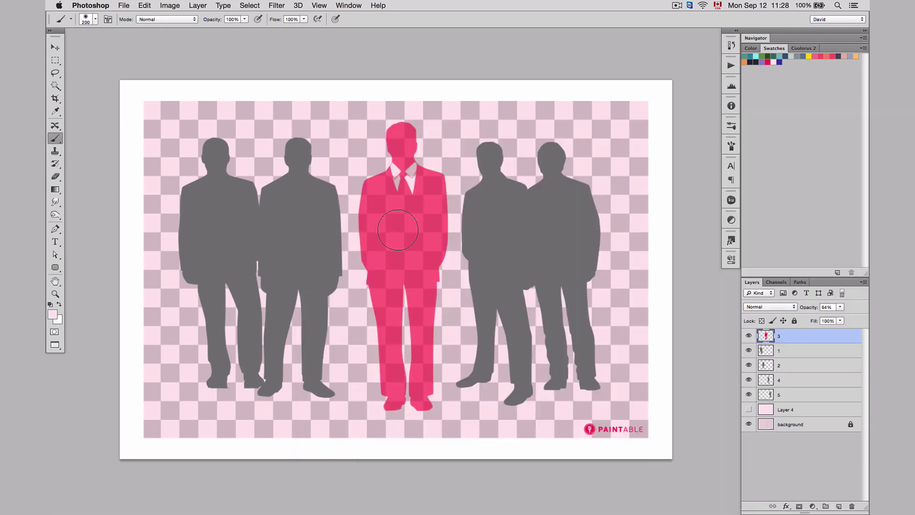
left_click(767, 62)
mouse_move(548, 157)
left_mouse_down()
mouse_move(521, 241)
mouse_move(547, 200)
mouse_move(512, 225)
mouse_move(588, 241)
left_mouse_up()
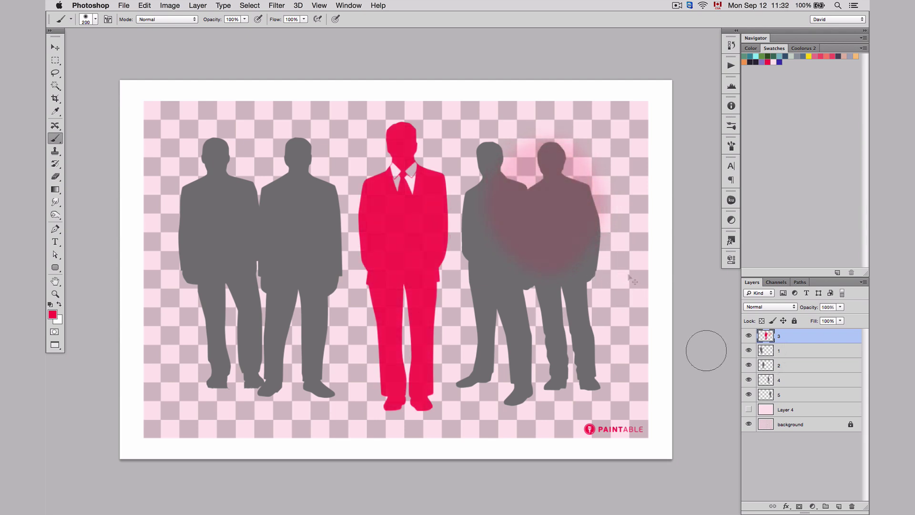
key("v")
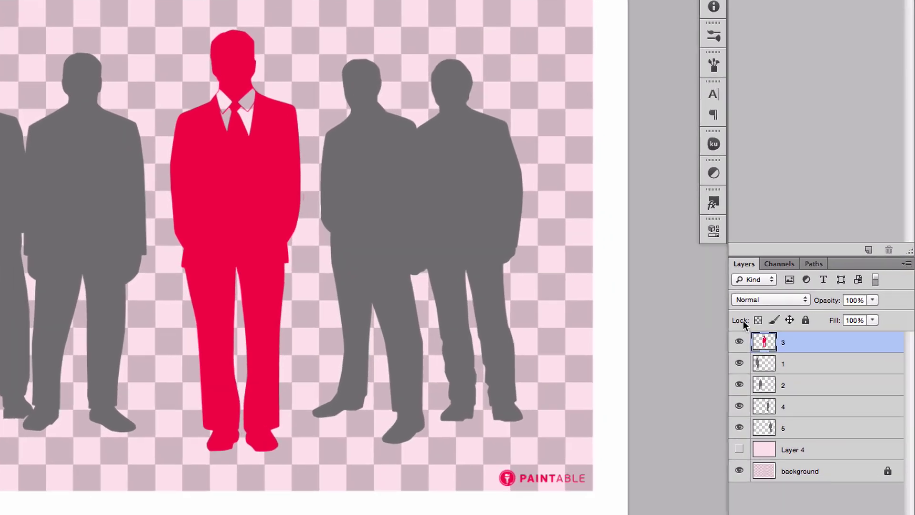
Lock layer 3's transparent pixels and paint purple over the red figure
left_click(757, 320)
key("b")
mouse_move(291, 238)
left_mouse_down()
mouse_move(329, 291)
mouse_move(292, 239)
left_mouse_up()
key("b")
mouse_move(420, 153)
left_mouse_down()
mouse_move(12, 316)
mouse_move(405, 23)
mouse_move(21, 179)
mouse_move(495, 177)
mouse_move(410, 272)
mouse_move(182, 482)
mouse_move(351, 235)
mouse_move(345, 72)
mouse_move(289, 262)
mouse_move(482, 270)
left_mouse_up()
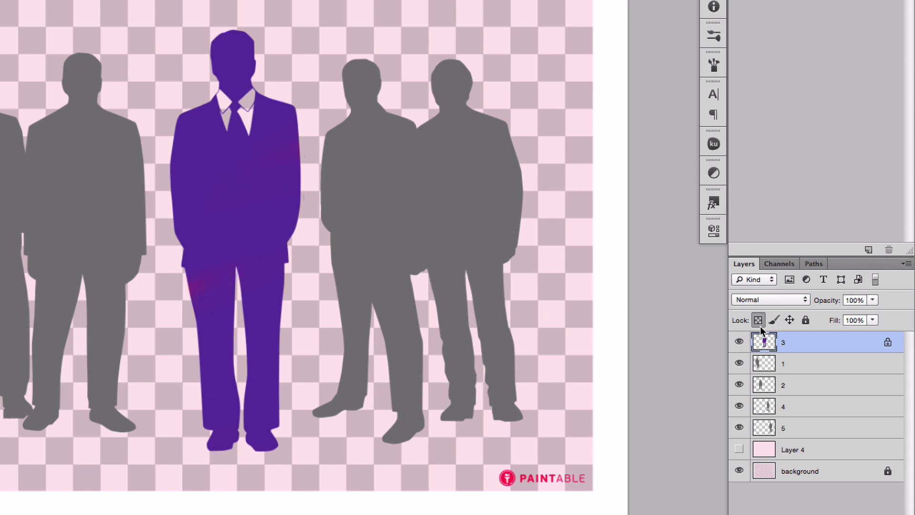
key("v")
Unlock transparency, paint purple across the canvas, lock image pixels, and undo the strokes
key("b")
left_click(759, 320)
mouse_move(181, 248)
left_mouse_down()
mouse_move(419, 118)
mouse_move(303, 185)
mouse_move(92, 343)
mouse_move(300, 208)
mouse_move(378, 249)
left_mouse_up()
left_click(774, 320)
key("ctrl+z")
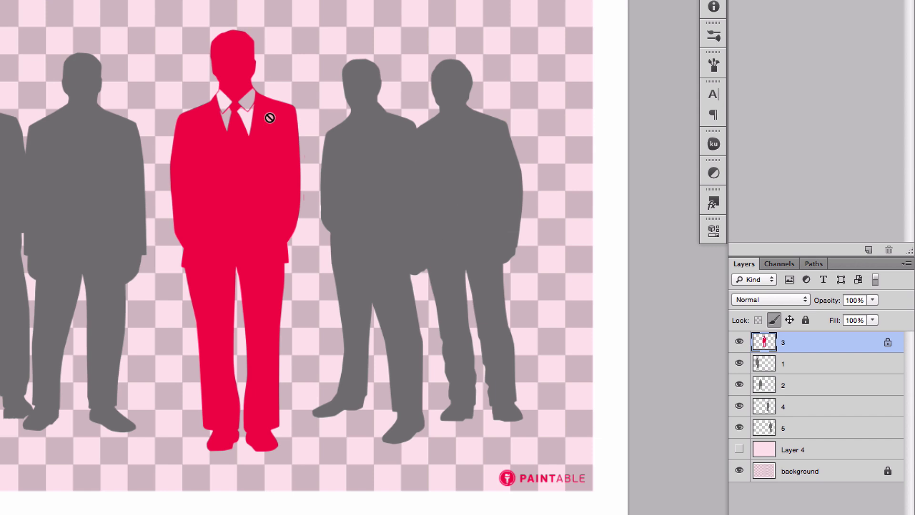
With the Move tool, nudge the red figure up and left, then drag it around near its spot
key("v")
key("shift+Left")
key("shift+Up")
mouse_move(285, 193)
left_mouse_down()
mouse_move(210, 191)
mouse_move(257, 248)
mouse_move(299, 193)
mouse_move(286, 204)
left_mouse_up()
After the Brush is blocked by the paint lock, drag the red figure right and lock its position
key("b")
left_click_drag(236, 171, 252, 206)
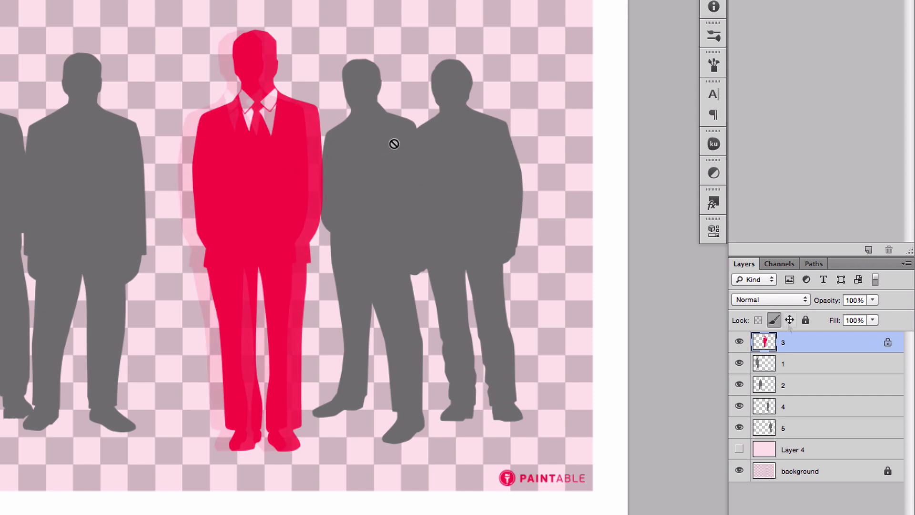
left_click(790, 320)
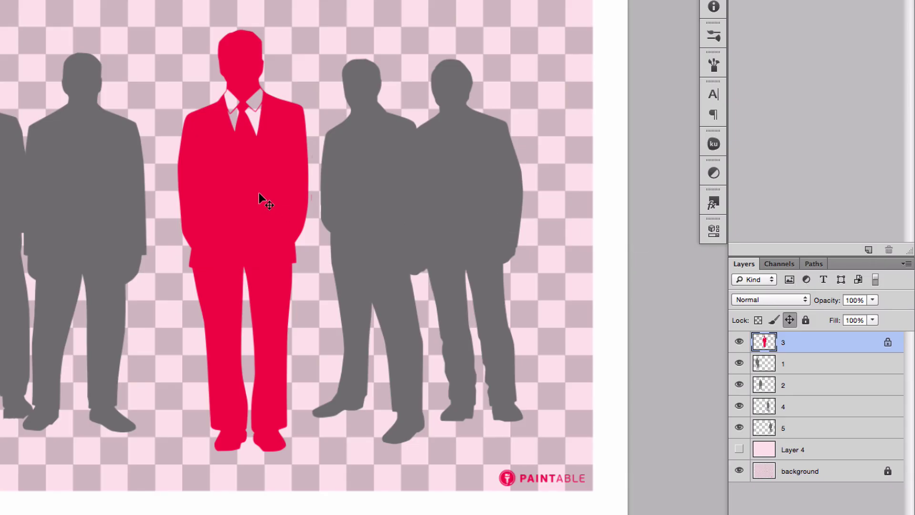
Confirm the position-locked figure won't move, then paint a purple stroke across it and undo it
left_click_drag(253, 204, 310, 221)
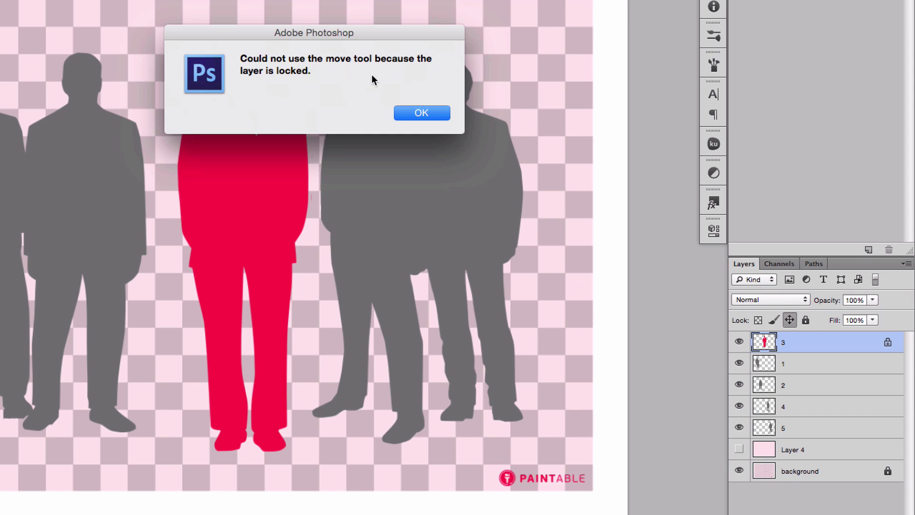
left_click(415, 109)
key("b")
mouse_move(320, 106)
left_mouse_down()
mouse_move(229, 198)
mouse_move(300, 307)
mouse_move(362, 234)
mouse_move(194, 163)
left_mouse_up()
key("ctrl+z")
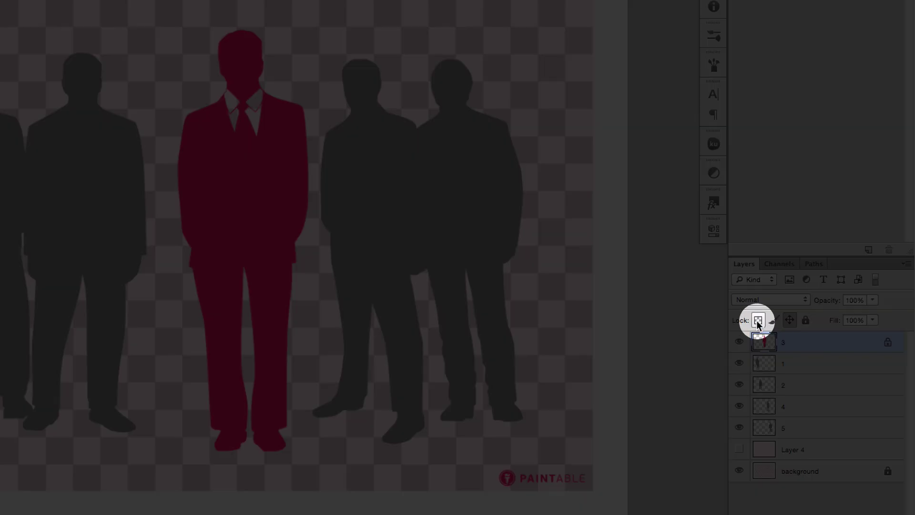
Lock layer 3's transparent pixels, paint purple over the figure's body only, and confirm moving stays blocked
left_click(758, 319)
mouse_move(348, 122)
left_mouse_down()
mouse_move(320, 127)
mouse_move(97, 257)
mouse_move(334, 147)
mouse_move(313, 261)
mouse_move(224, 436)
mouse_move(300, 443)
left_mouse_up()
key("v")
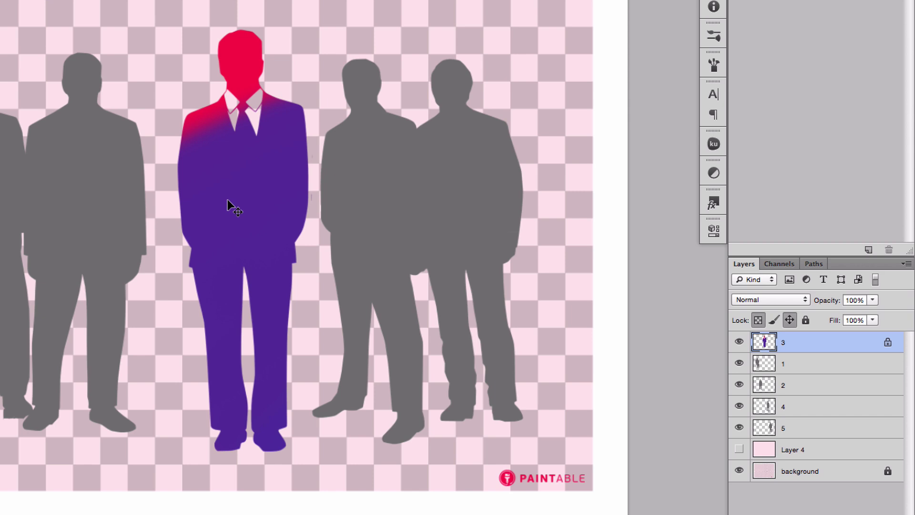
left_click_drag(235, 202, 355, 216)
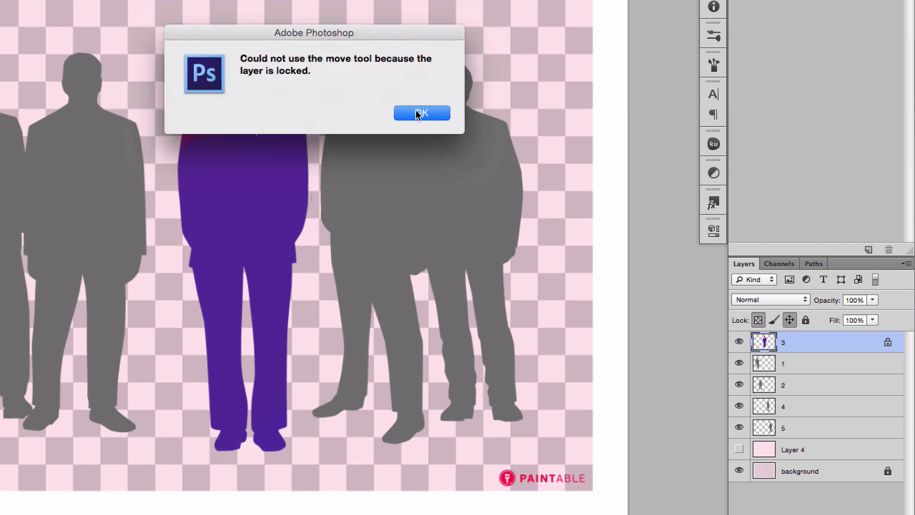
left_click(419, 115)
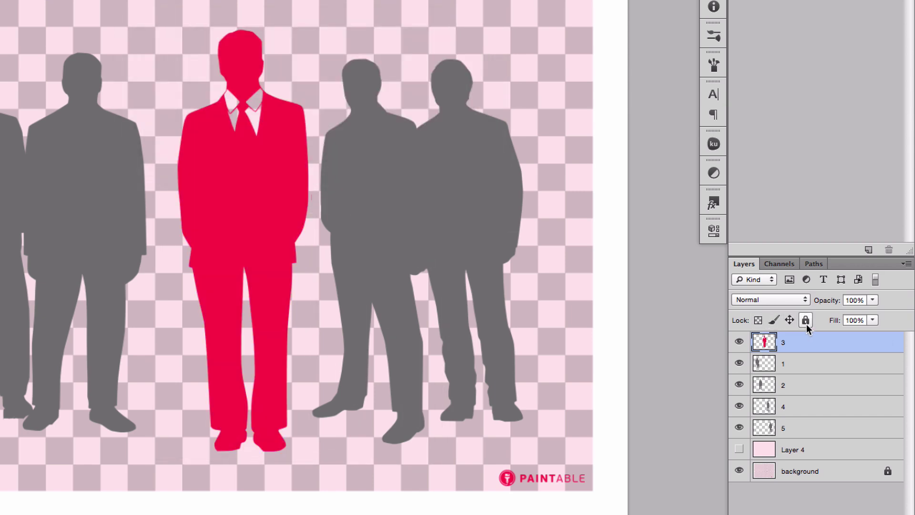
Apply Lock All to layer 3 and verify both moving and painting are refused
left_click(805, 320)
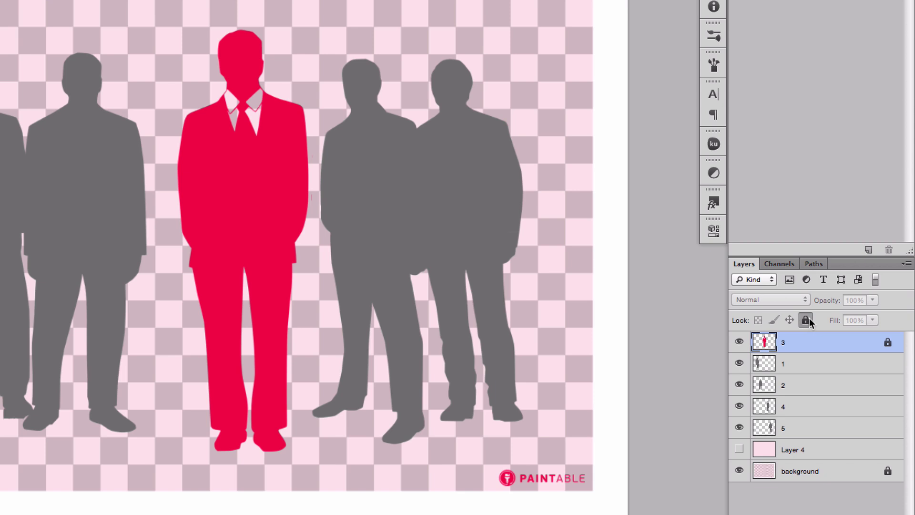
left_click_drag(292, 178, 294, 175)
left_click(434, 117)
key("b")
left_click(353, 114)
left_click(429, 118)
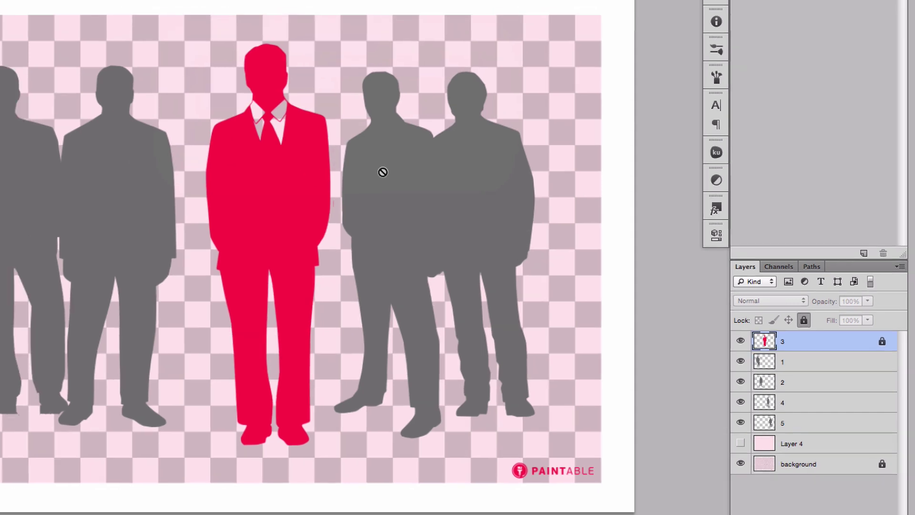
key("v")
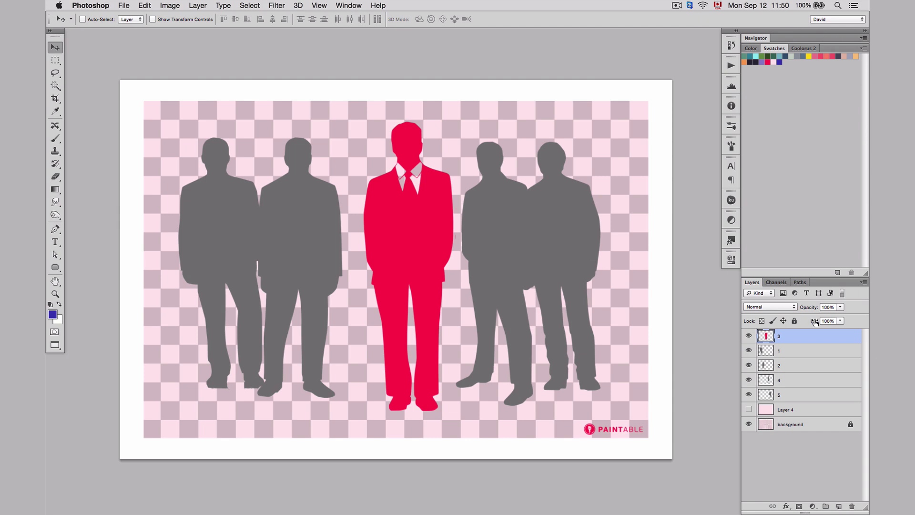
Set layer 3's fill to 71%, link it with layers 1 and 2, then test-move the group and undo
left_click_drag(814, 321, 860, 321)
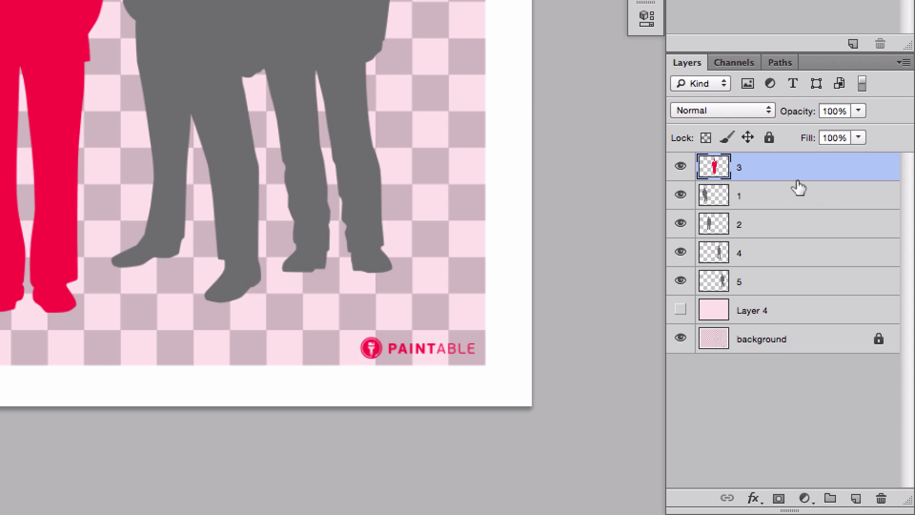
left_click(793, 194, "shift")
left_click(792, 223, "shift")
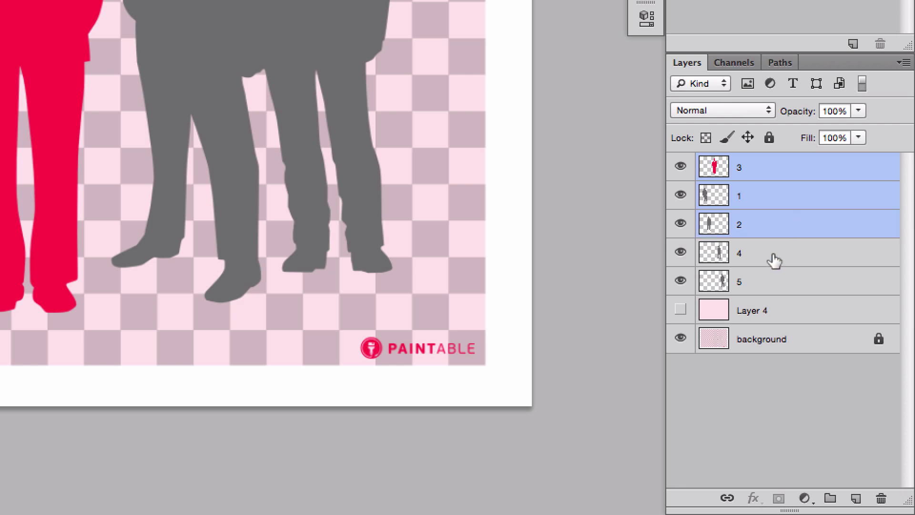
left_click(725, 497)
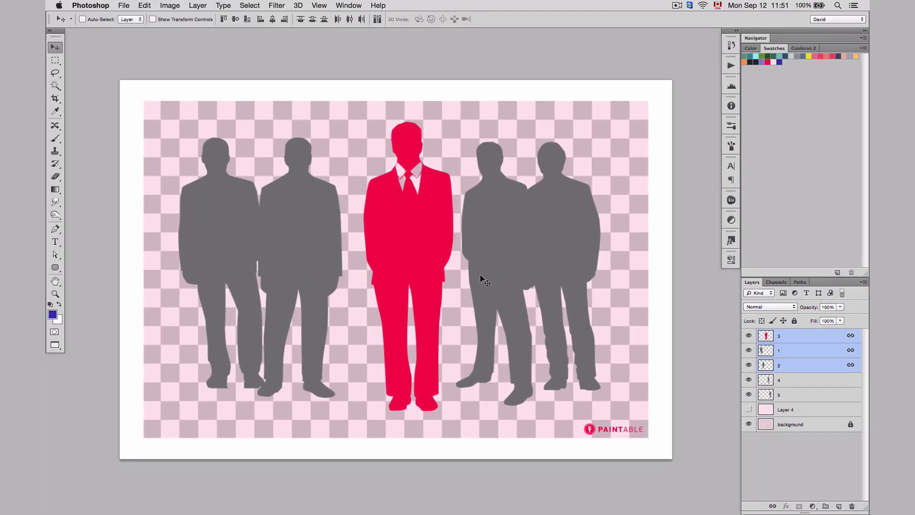
left_click_drag(480, 275, 459, 267)
key("super+z")
Unlink layers 3, 1 and 2, select layer 3 alone, and browse the fx style list without applying one
left_click(772, 506)
left_click(799, 337)
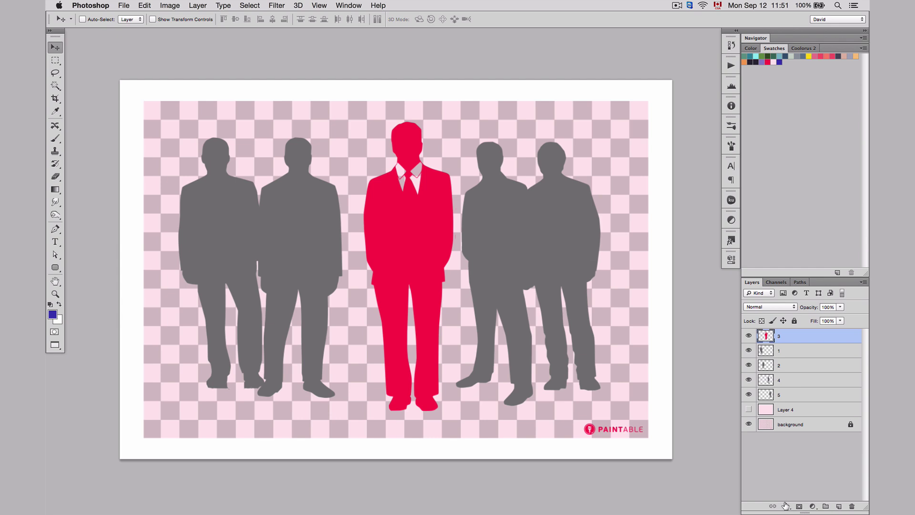
left_click(784, 507)
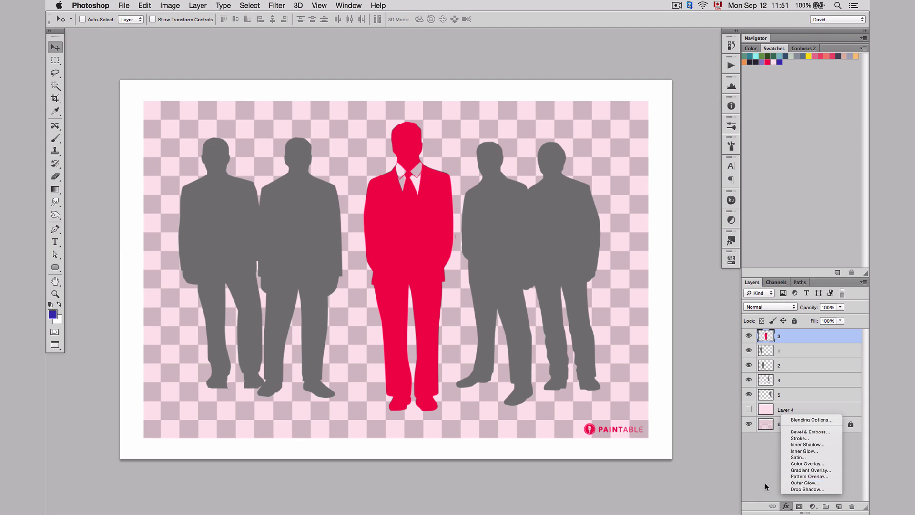
left_click(787, 461)
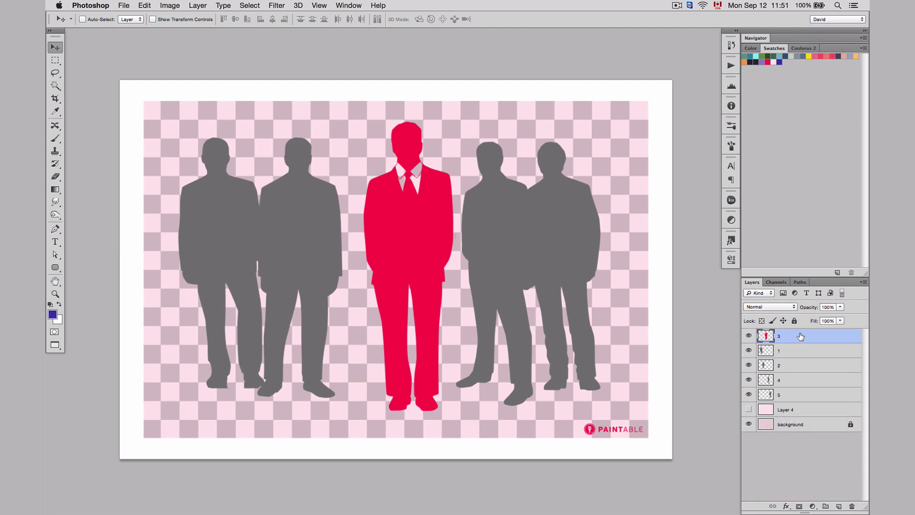
Open layer 3's Layer Style dialog and close it without applying any style
double_click(803, 336)
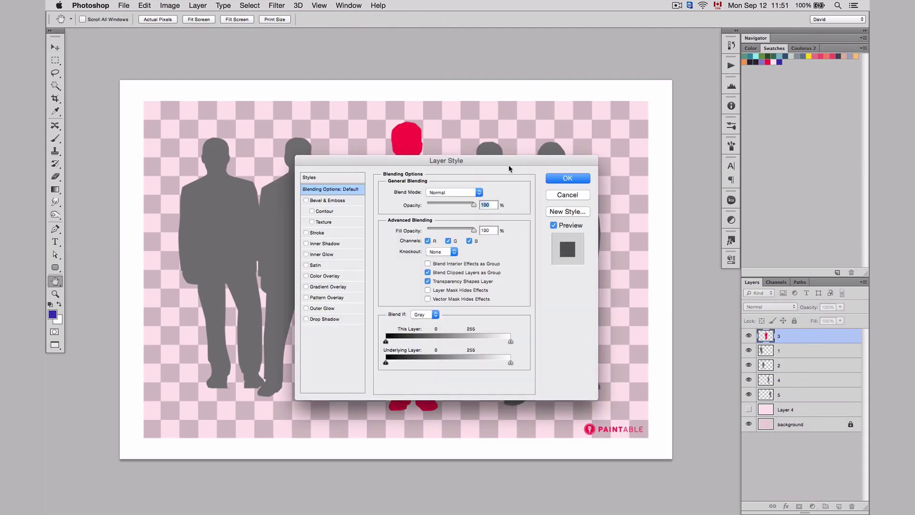
left_click_drag(495, 159, 470, 153)
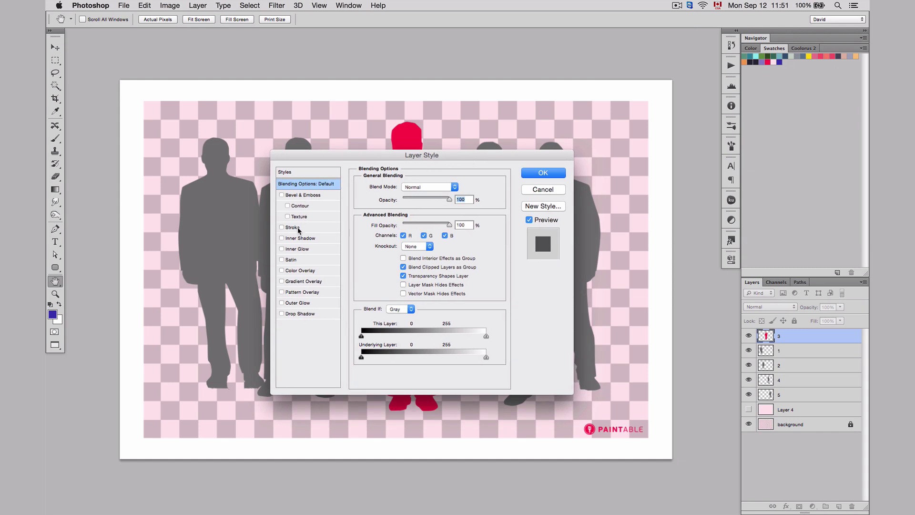
key("Escape")
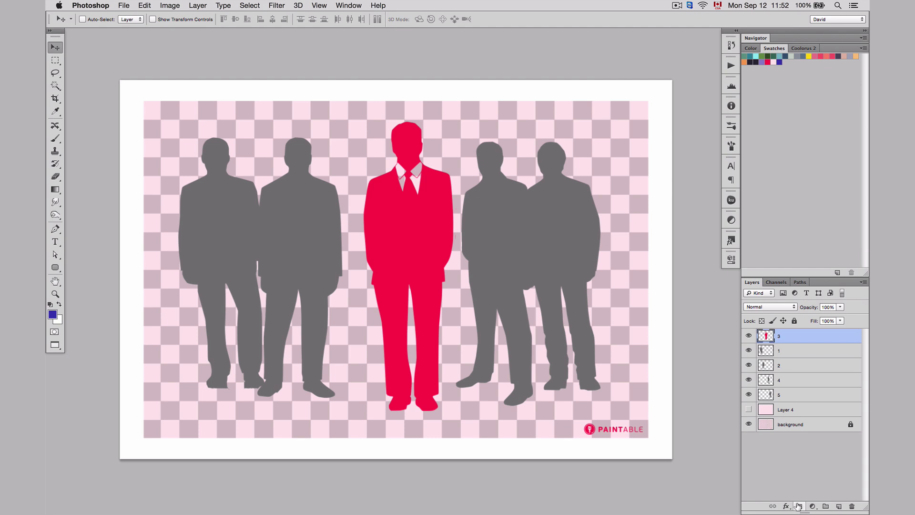
left_click(798, 506)
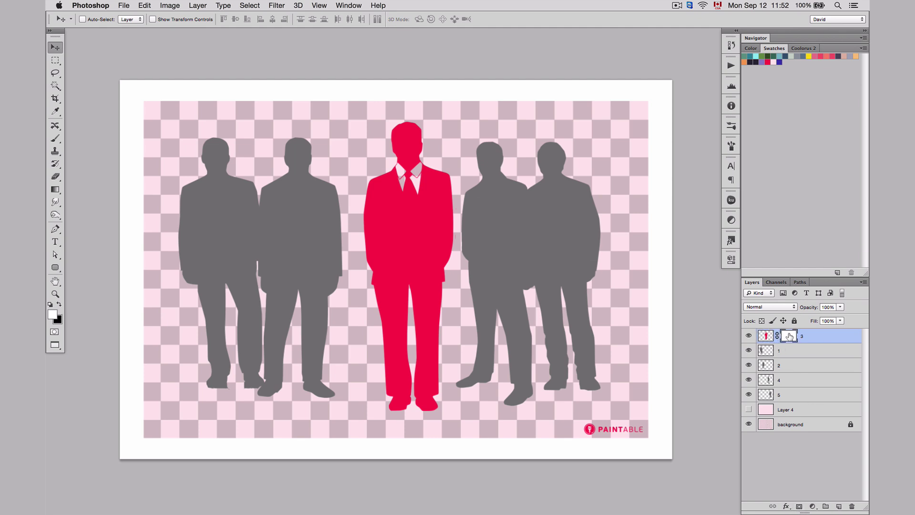
key("b")
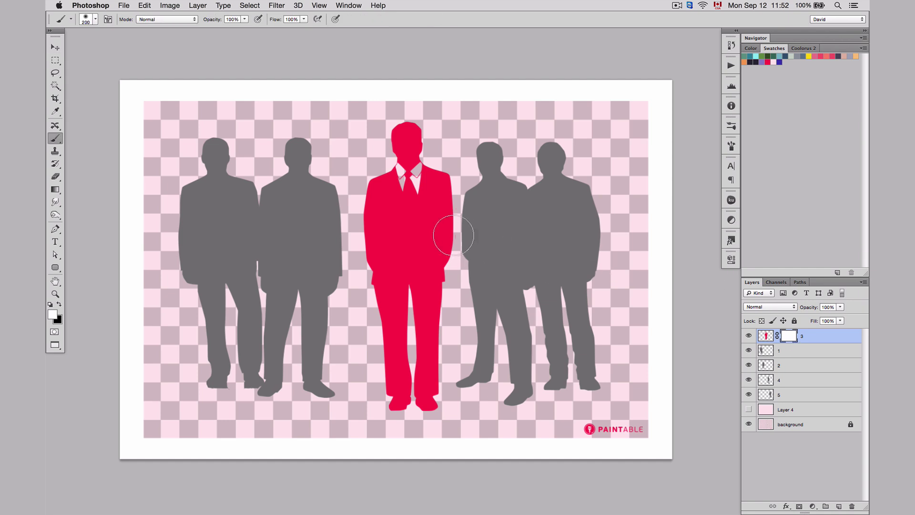
key("x")
mouse_move(472, 153)
left_mouse_down()
mouse_move(337, 248)
mouse_move(437, 183)
mouse_move(370, 224)
mouse_move(434, 200)
mouse_move(456, 178)
mouse_move(356, 248)
mouse_move(460, 191)
left_mouse_up()
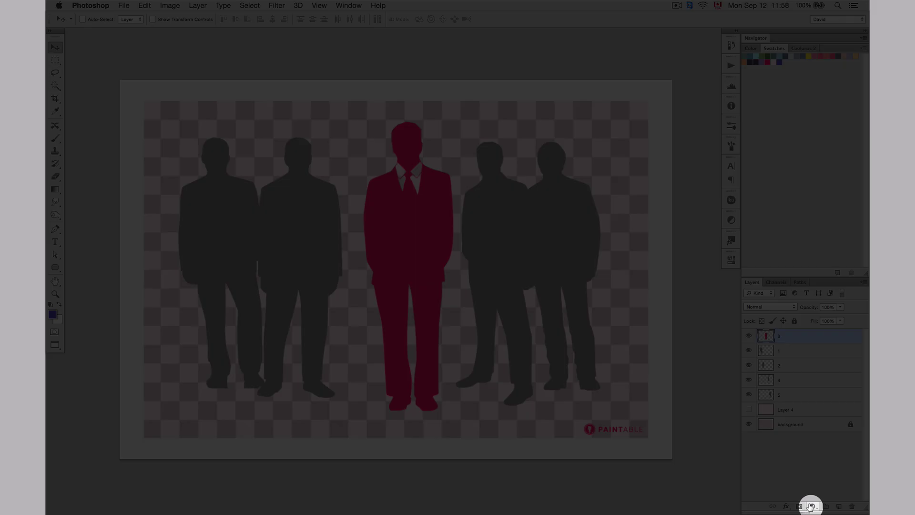
left_click(811, 506)
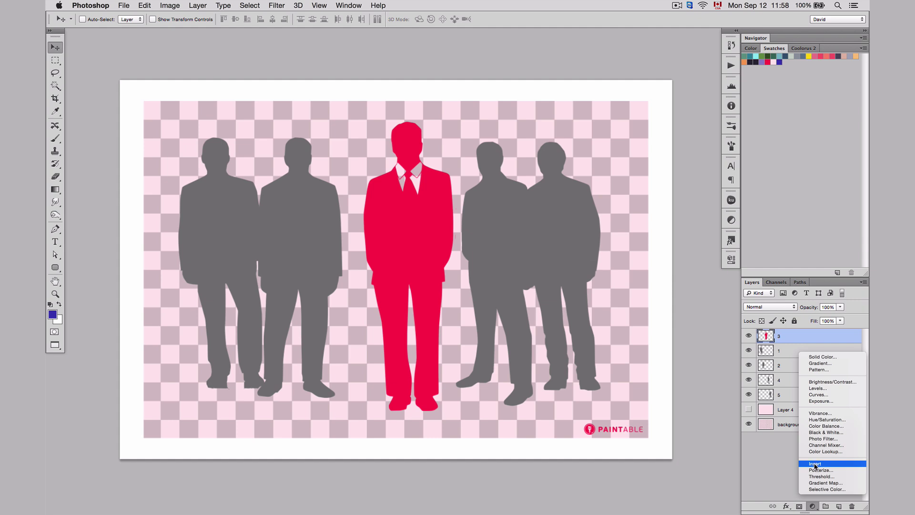
left_click(787, 465)
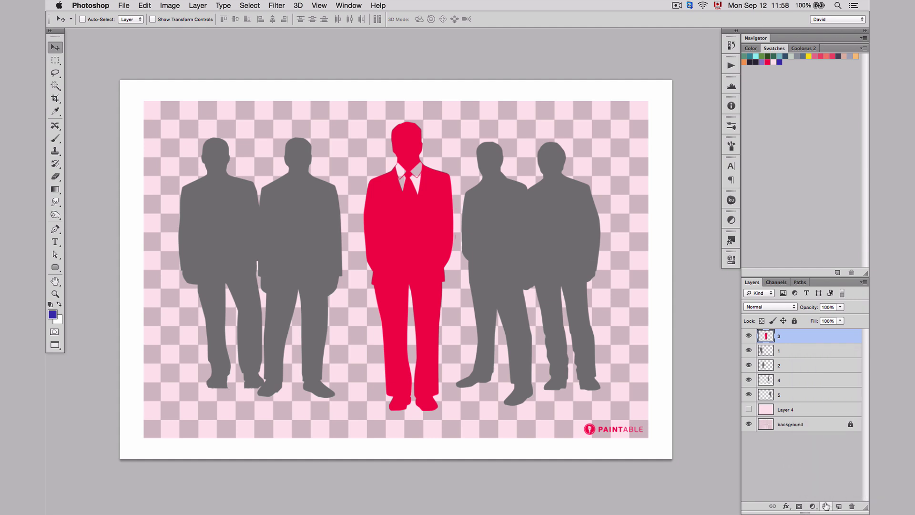
left_click(824, 505)
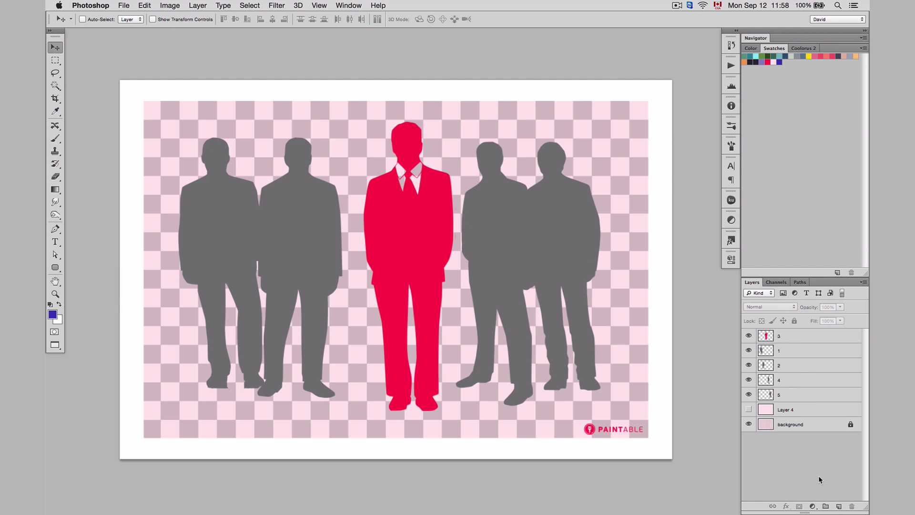
Create Group 1, move layers 3 through 5 into it, and collapse the group
left_click(825, 506)
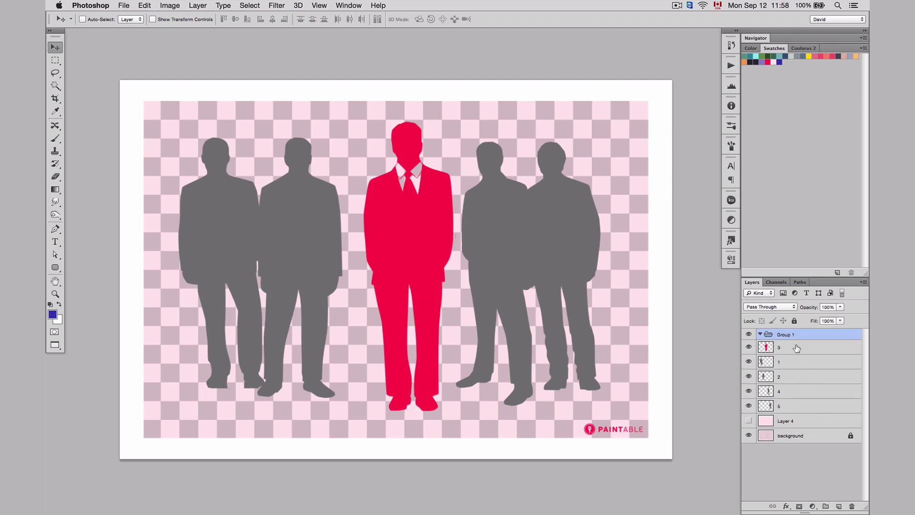
left_click(798, 348)
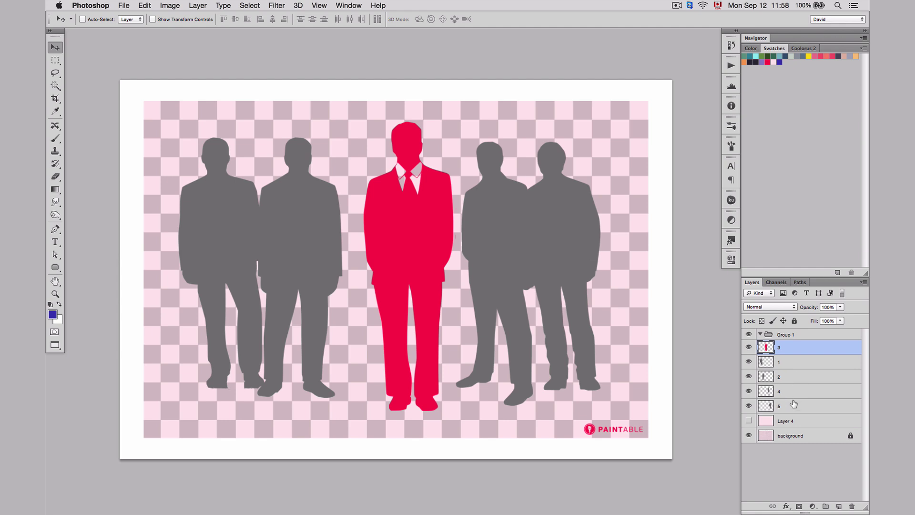
left_click(793, 404, "shift")
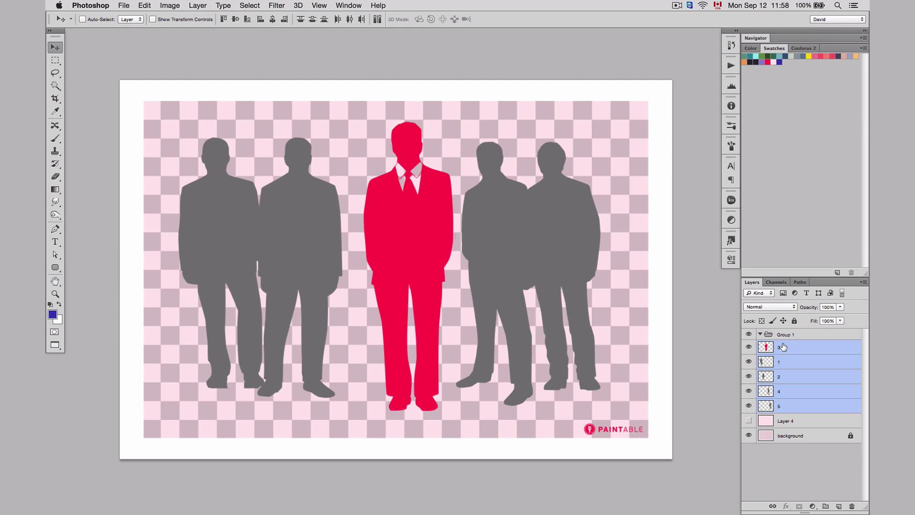
left_click_drag(783, 346, 787, 335)
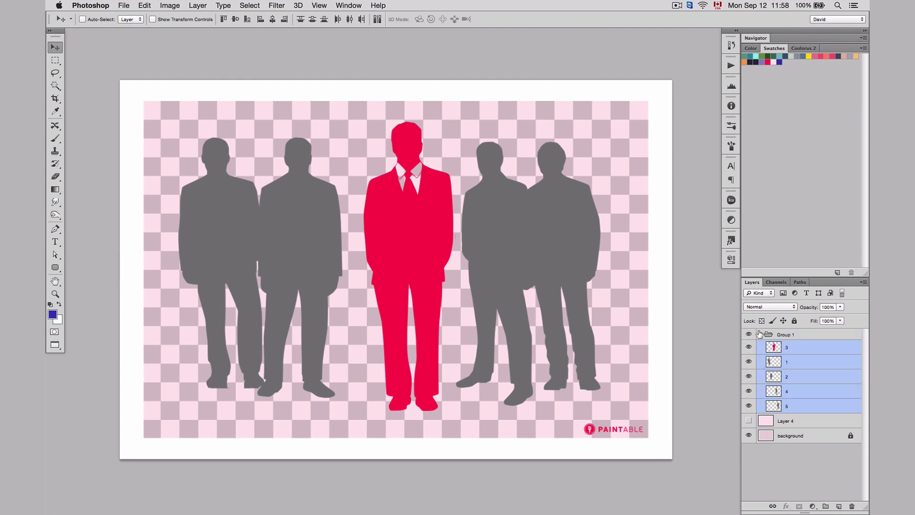
left_click(760, 334)
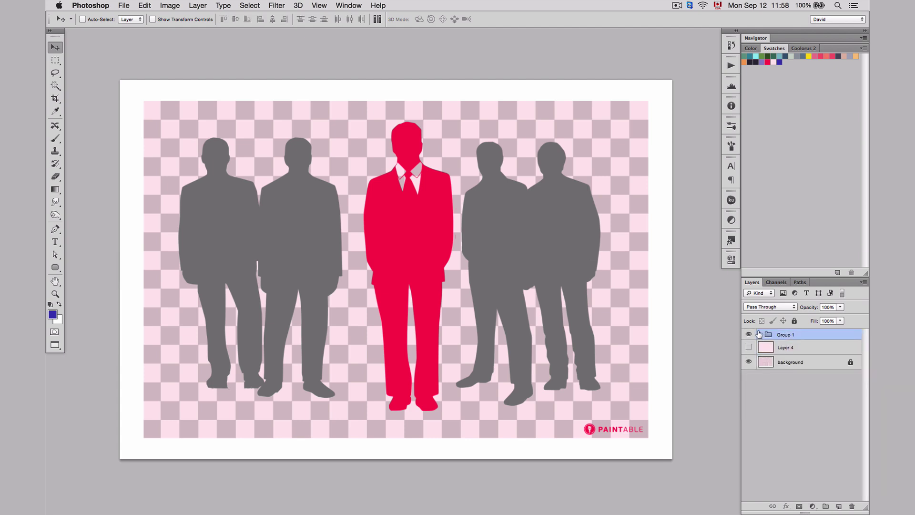
left_click(759, 334)
left_click(759, 334)
Add three new empty layers, then delete Layer 7, leaving Layers 5 and 6
left_click(838, 506)
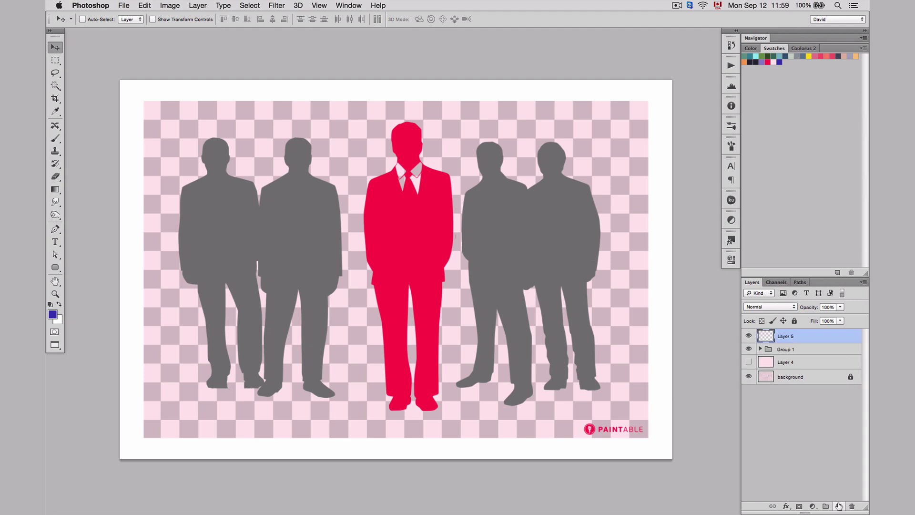
left_click(838, 506)
left_click(837, 506)
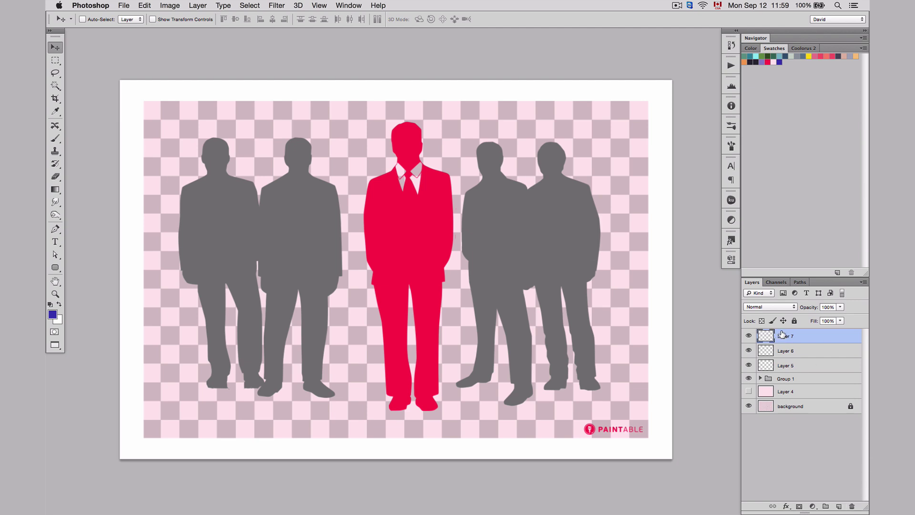
left_click_drag(779, 332, 852, 504)
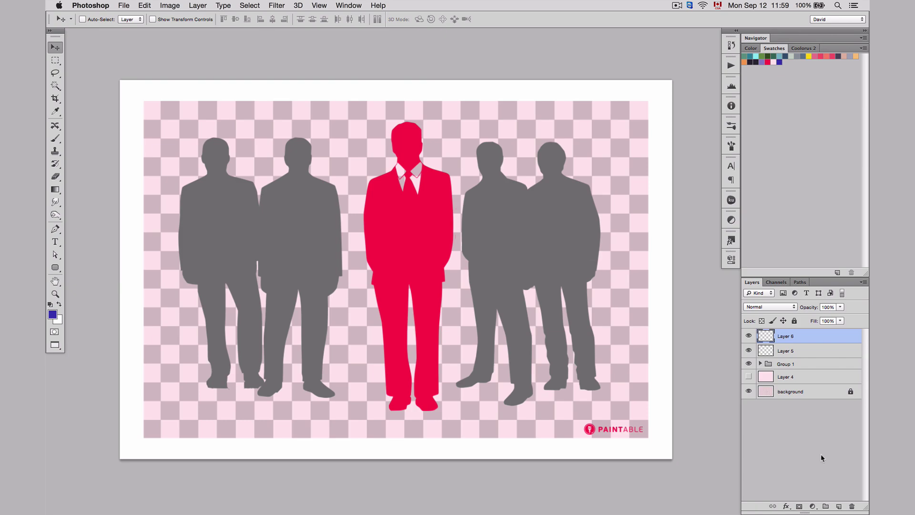